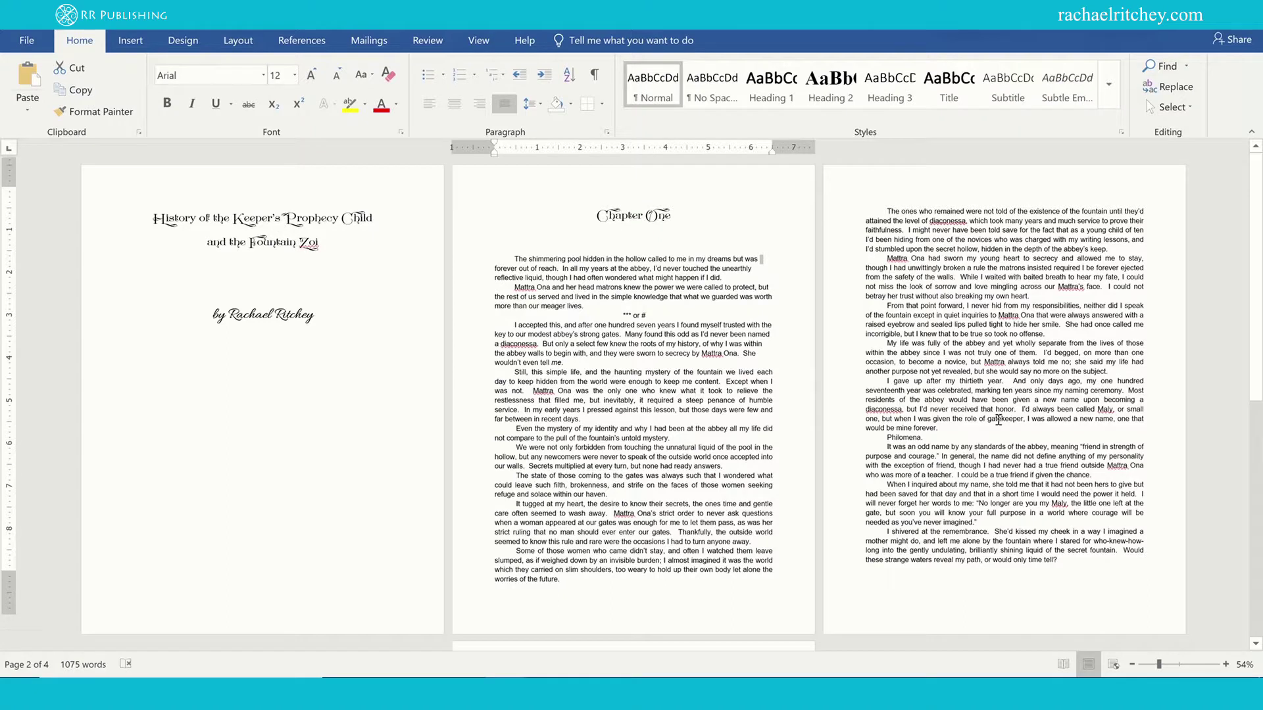
scroll(490, 406, "up", 2)
scroll(490, 406, "up", 1)
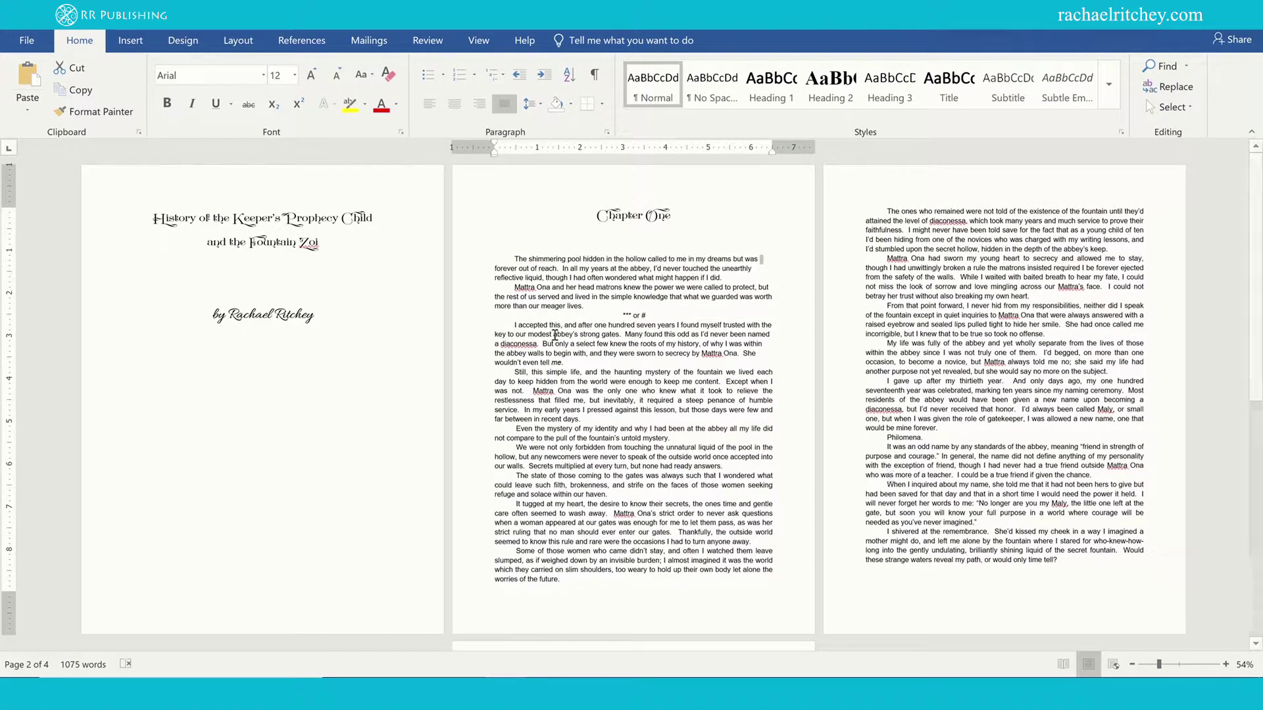
left_click(761, 262)
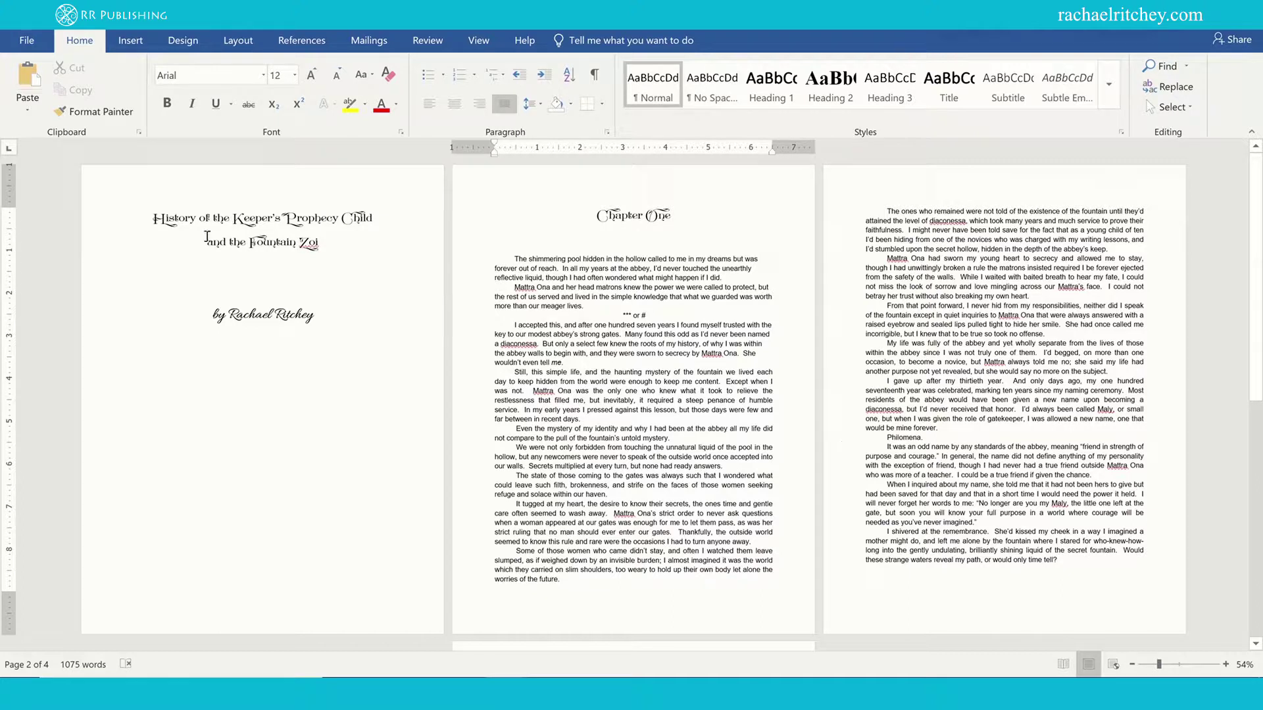
left_click_drag(223, 219, 1052, 605)
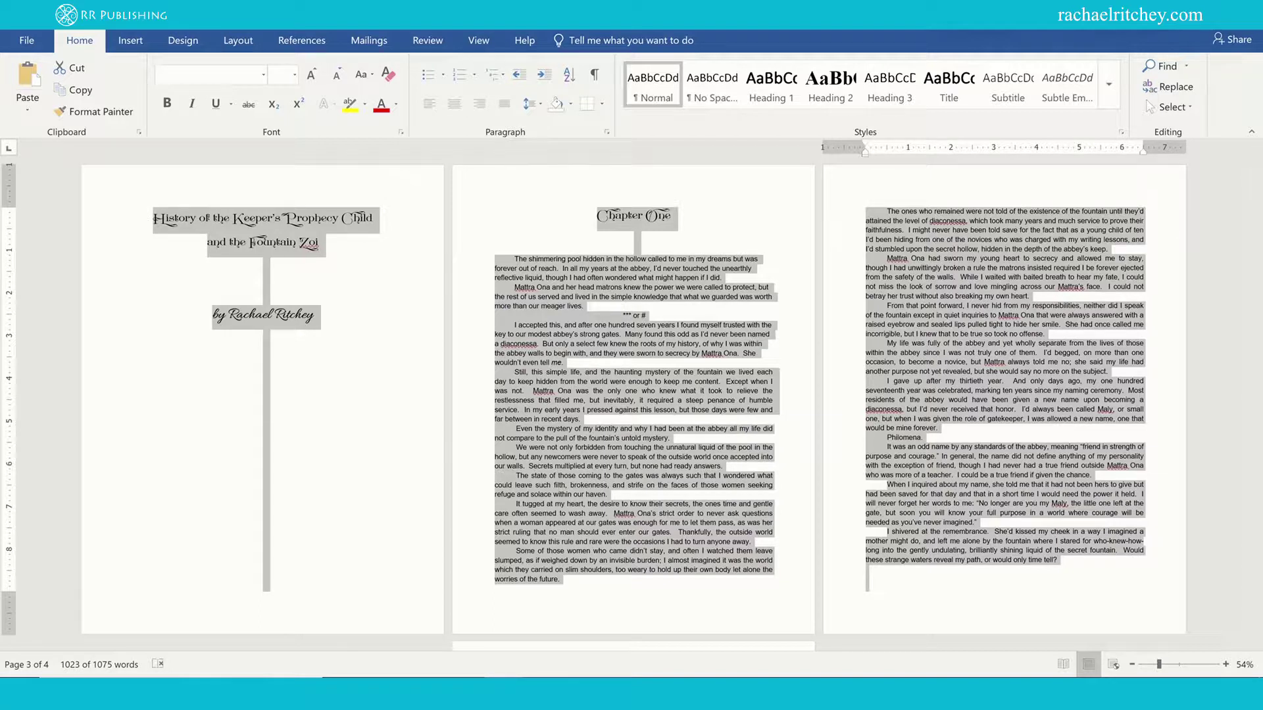
Switch to the New Manuscript Template document and review its page size, margin and font requirements.
mouse_move(505, 697)
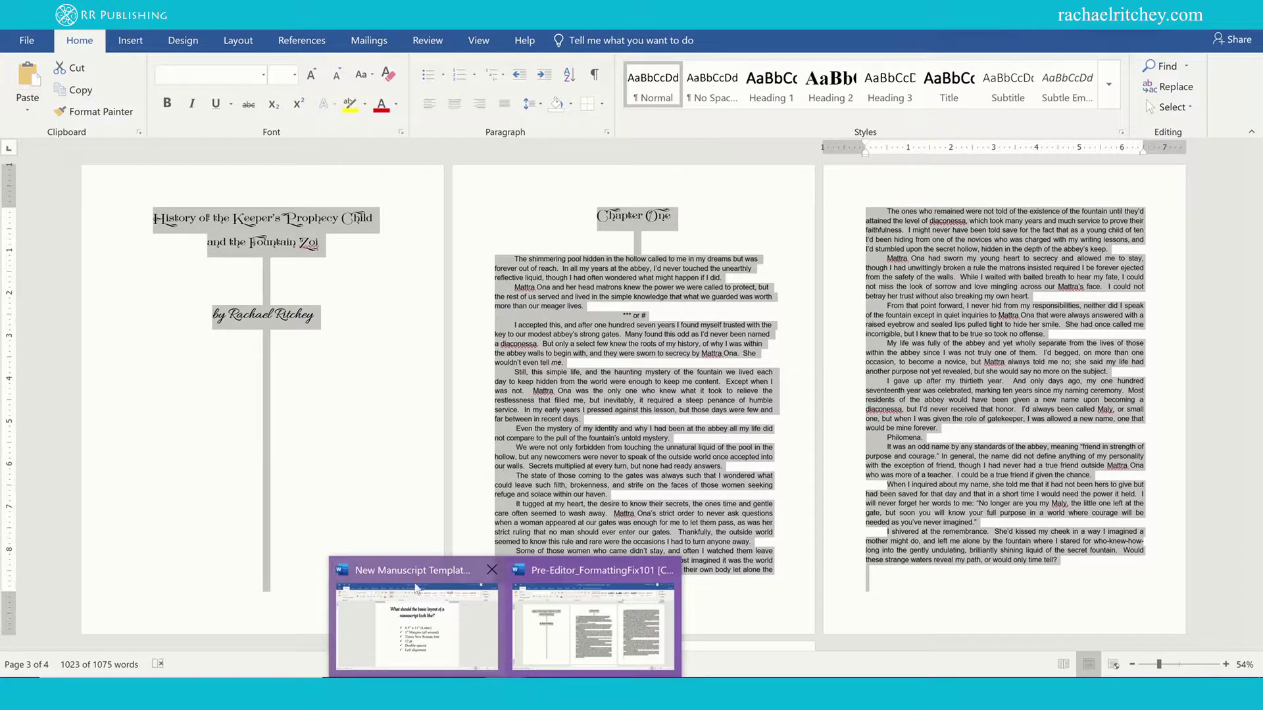
left_click(414, 618)
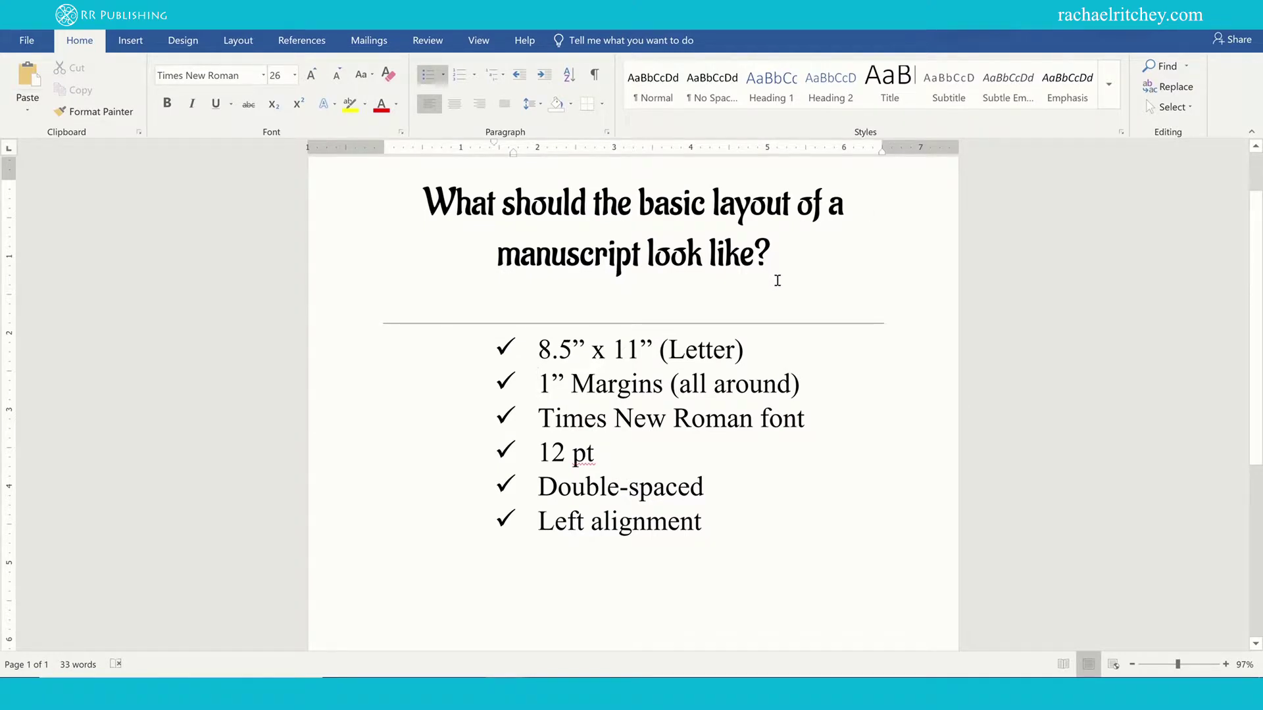
left_click_drag(540, 348, 757, 351)
left_click_drag(540, 384, 807, 395)
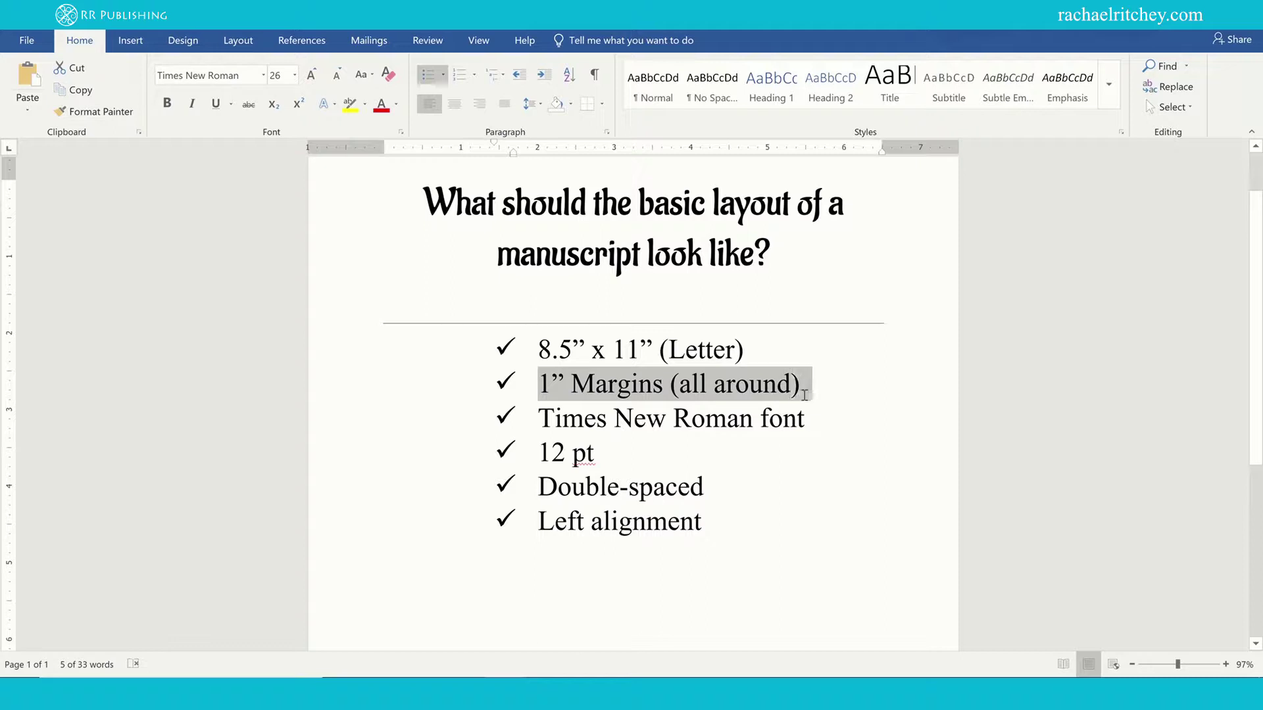
left_click_drag(539, 421, 809, 422)
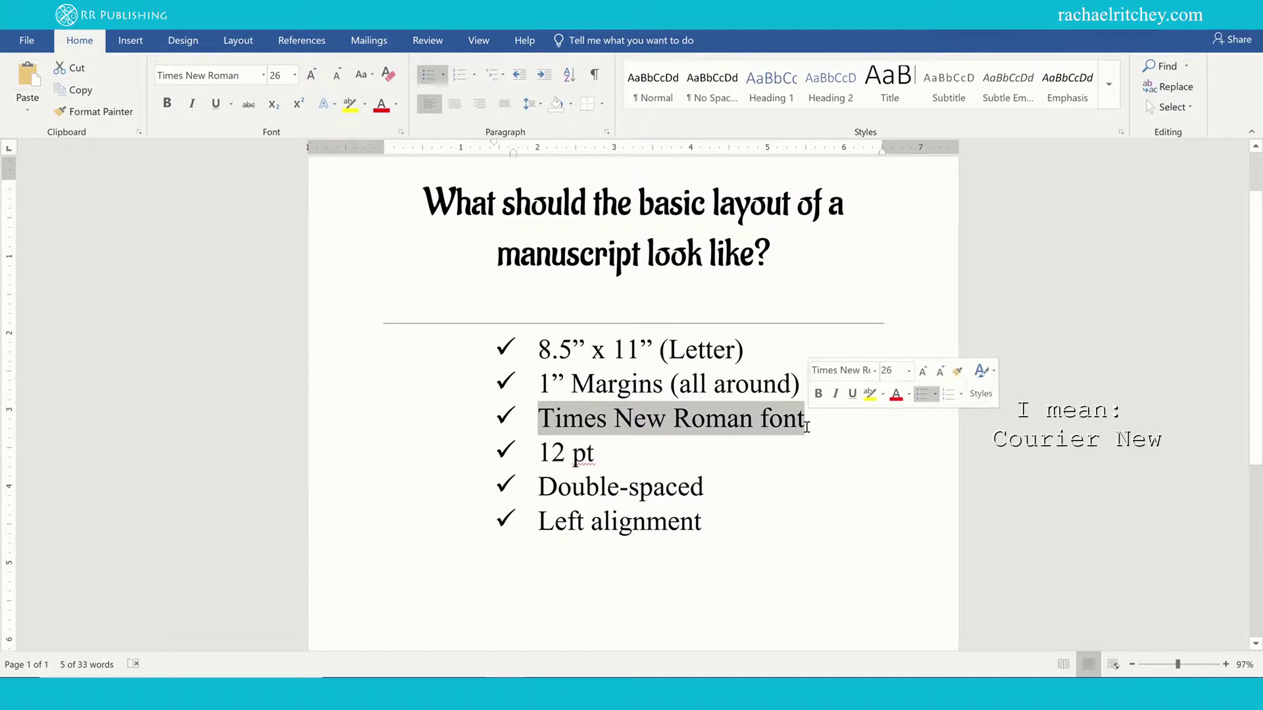
left_click(761, 424)
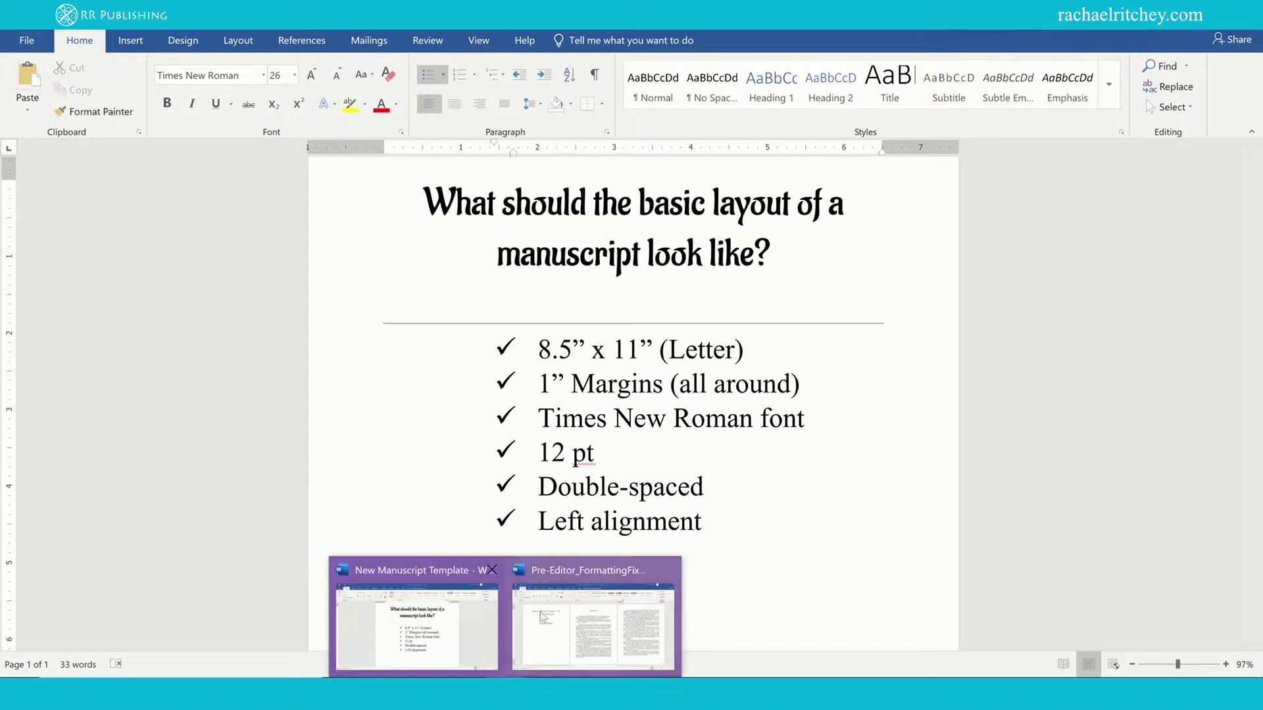
Return to the Pre-Editor_FormattingFix101 manuscript and set its top page margin to 1" in the custom margin settings.
left_click(557, 581)
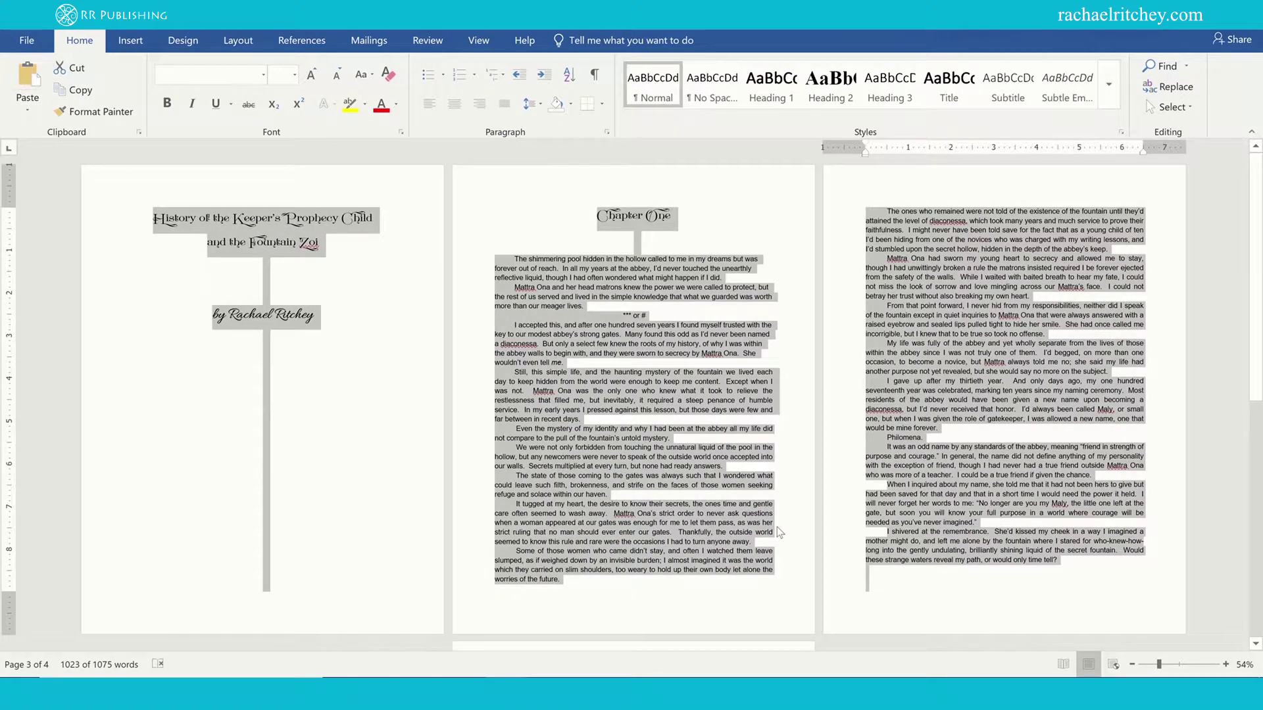
left_click(509, 228)
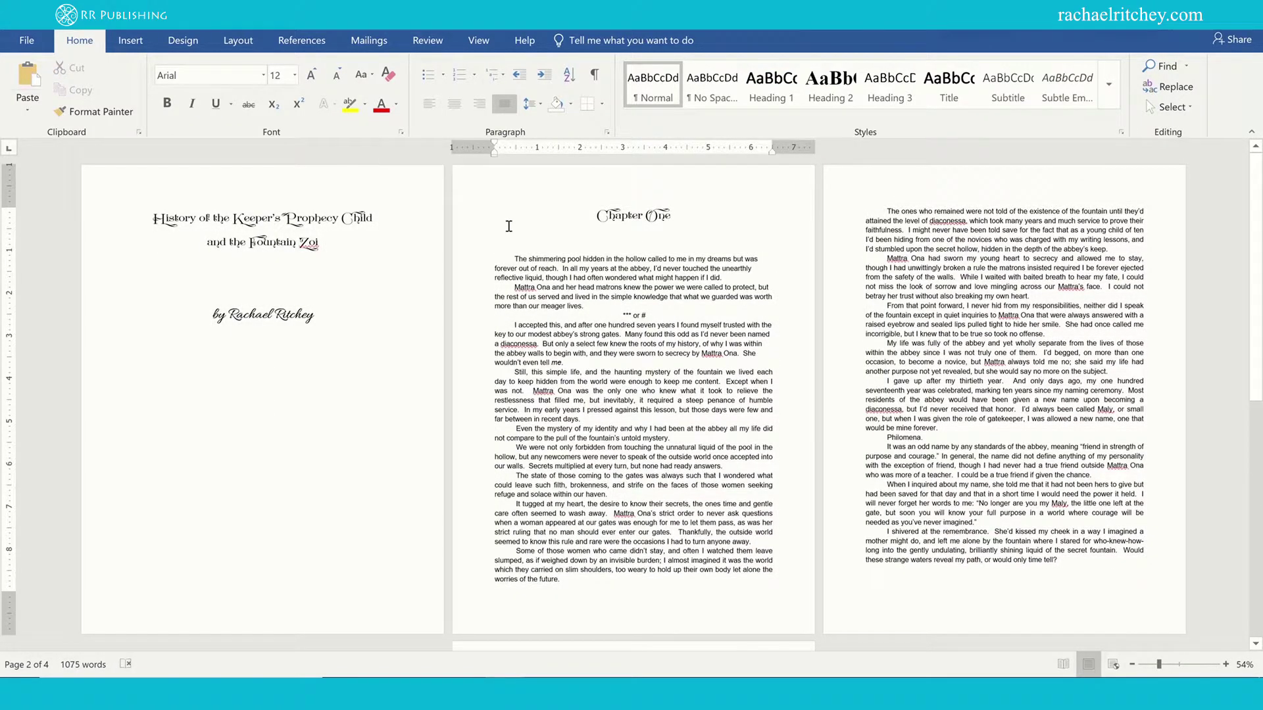
left_click(239, 42)
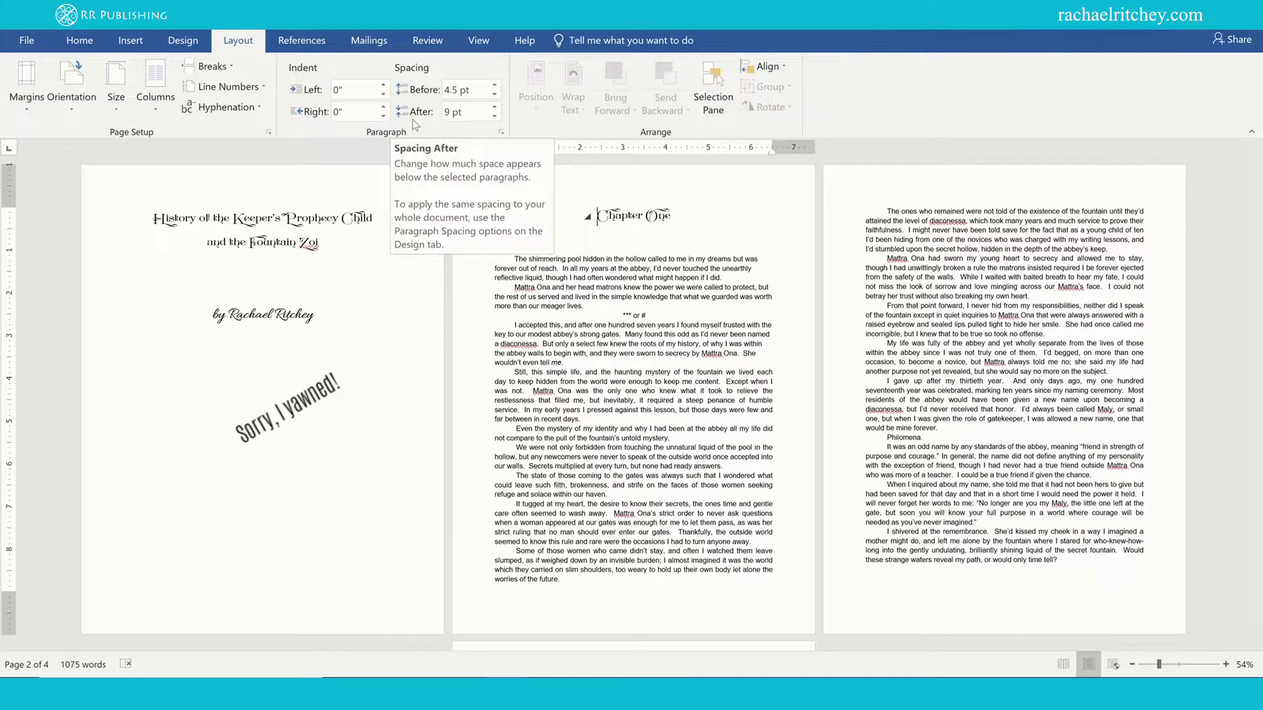
left_click(28, 117)
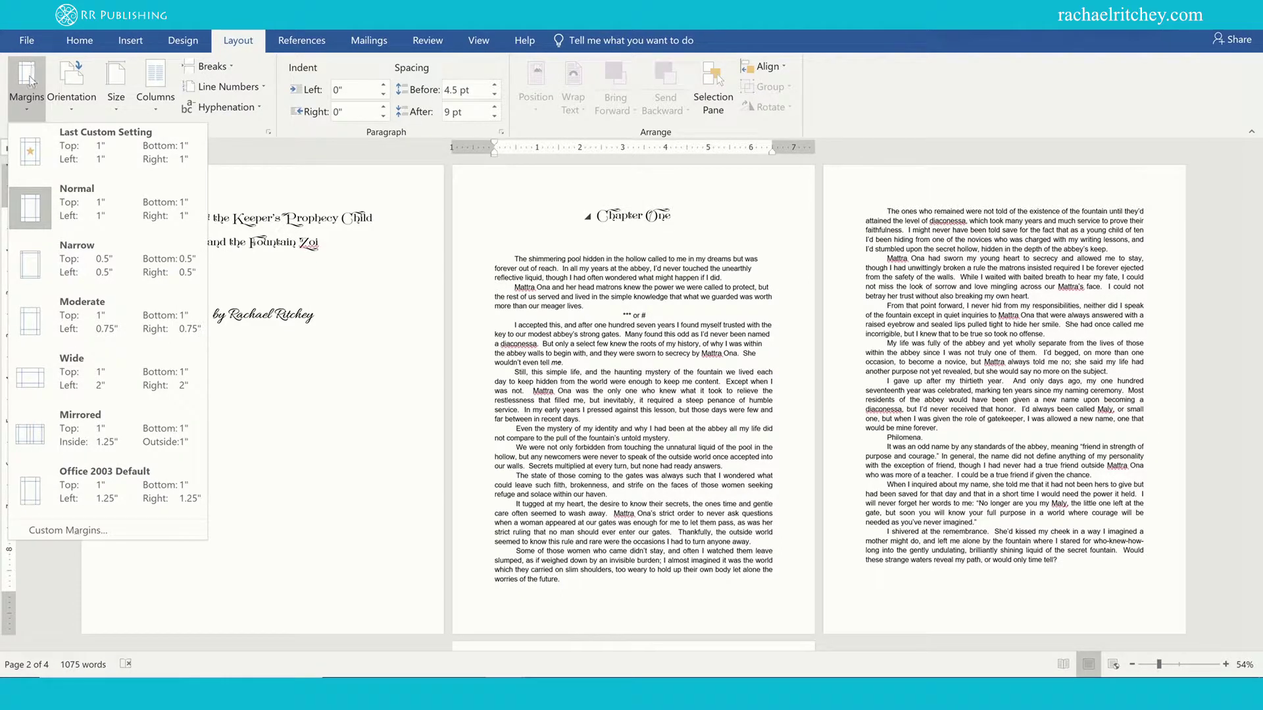
left_click(78, 530)
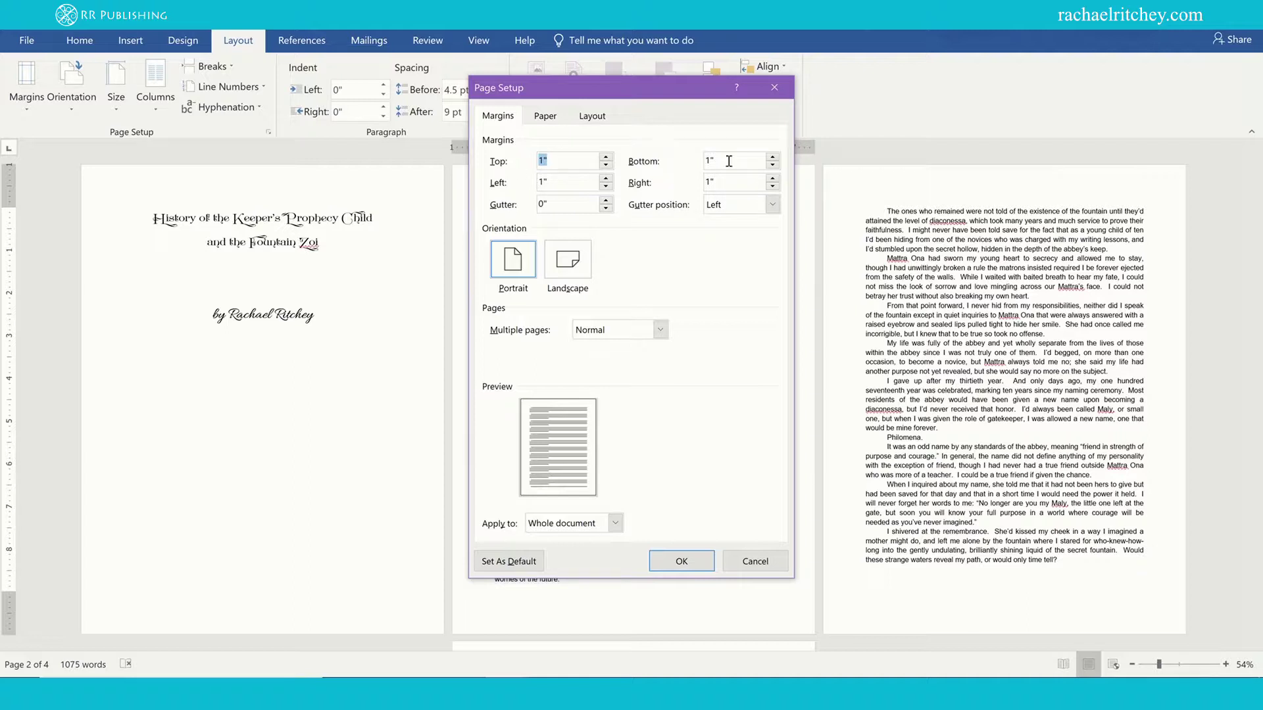
left_click(545, 160)
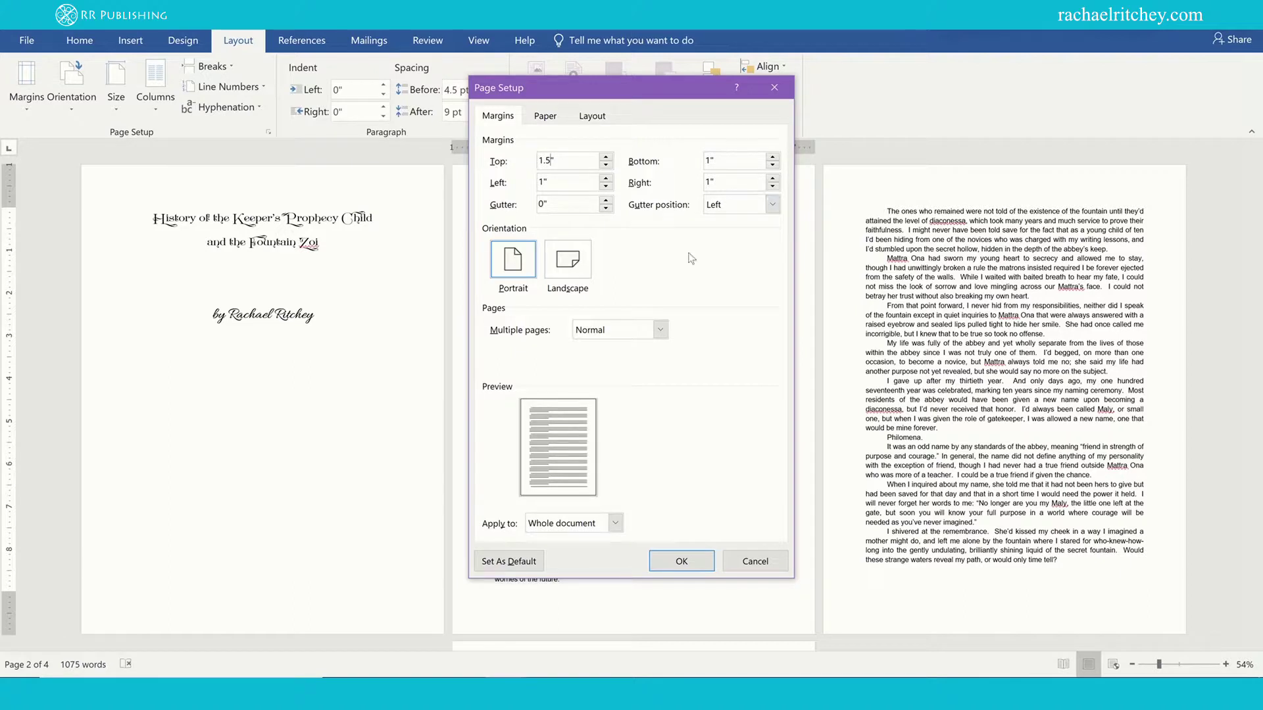
key("BackSpace")
key("BackSpace")
Apply the page setup to the whole document, checking the paper size settings before confirming.
left_click(613, 523)
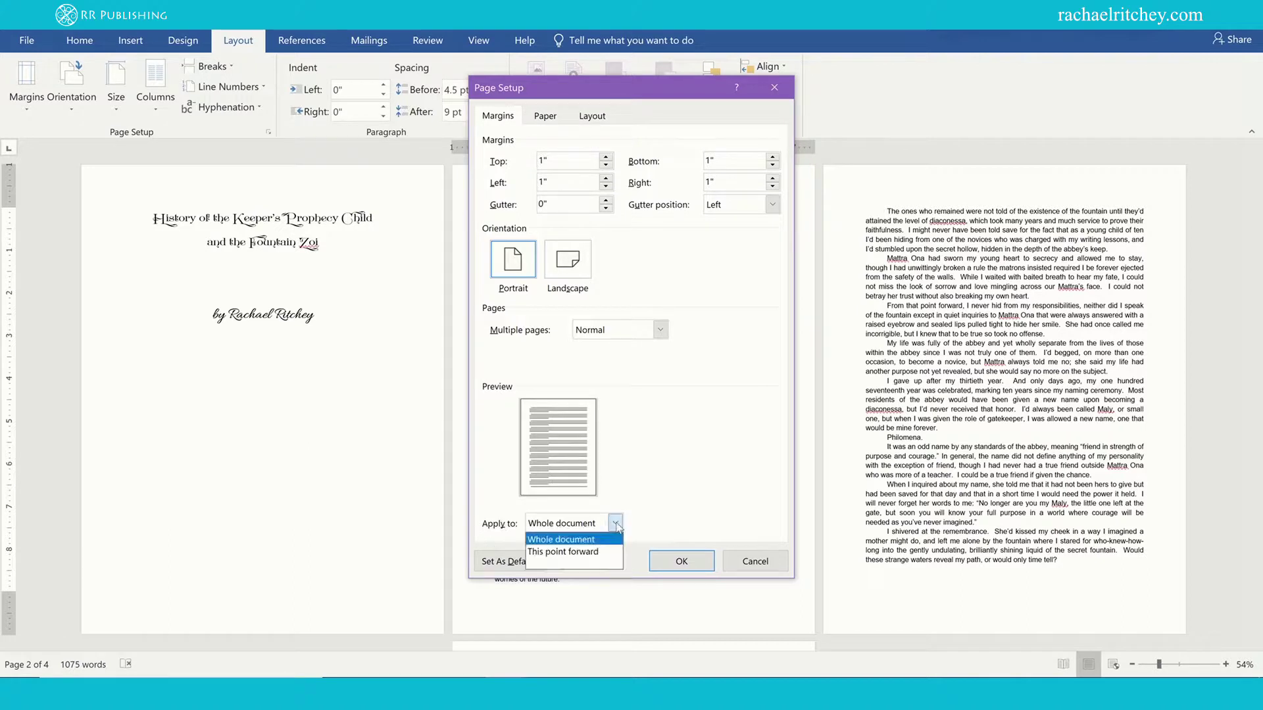
left_click(593, 538)
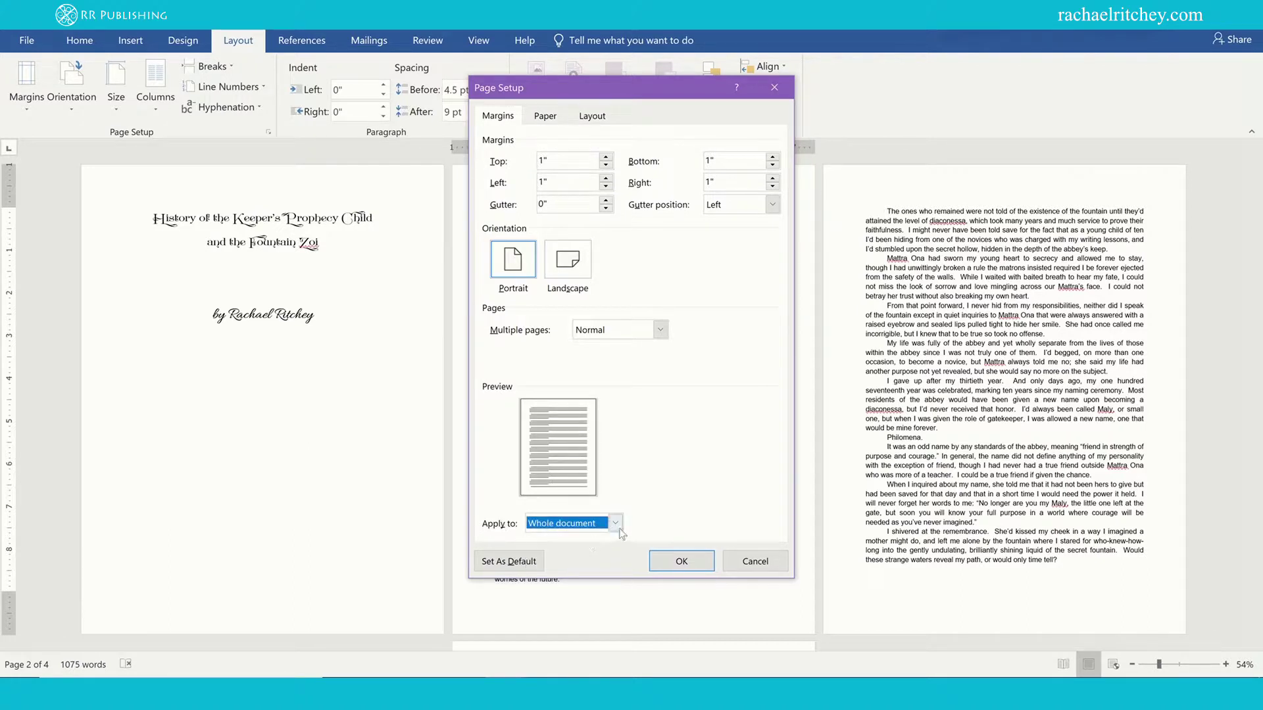
left_click(596, 524)
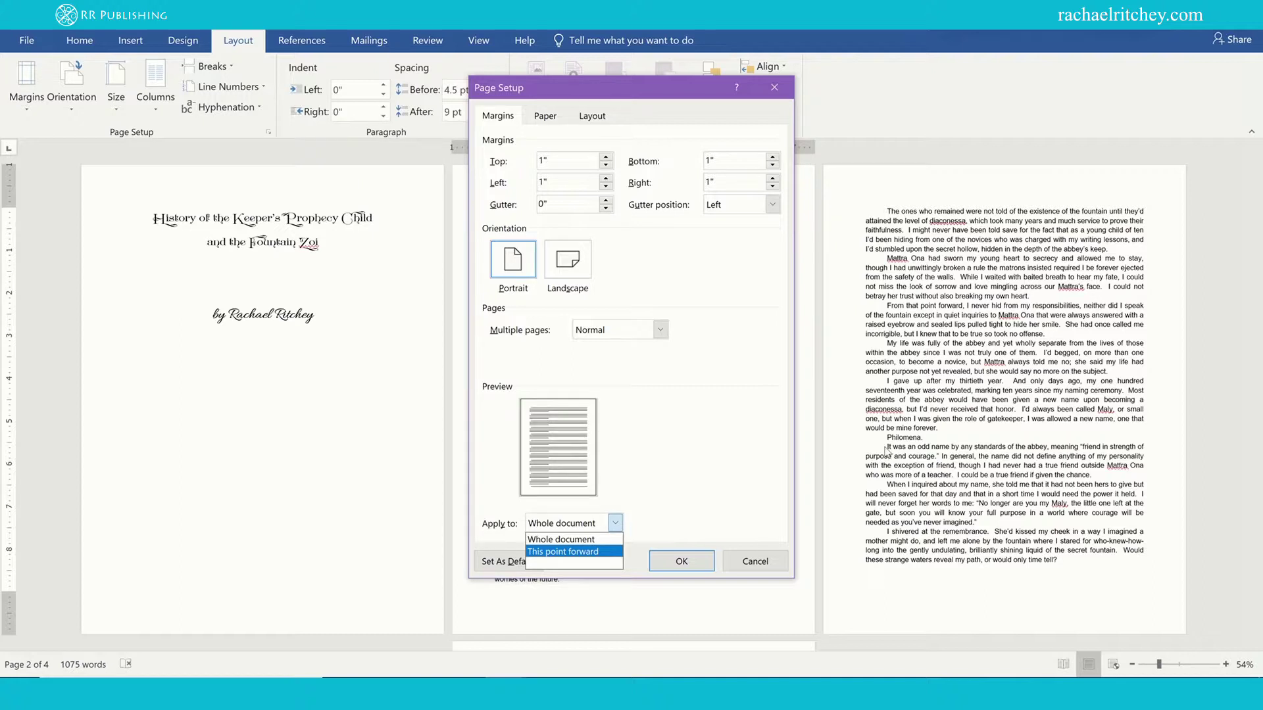
left_click(560, 539)
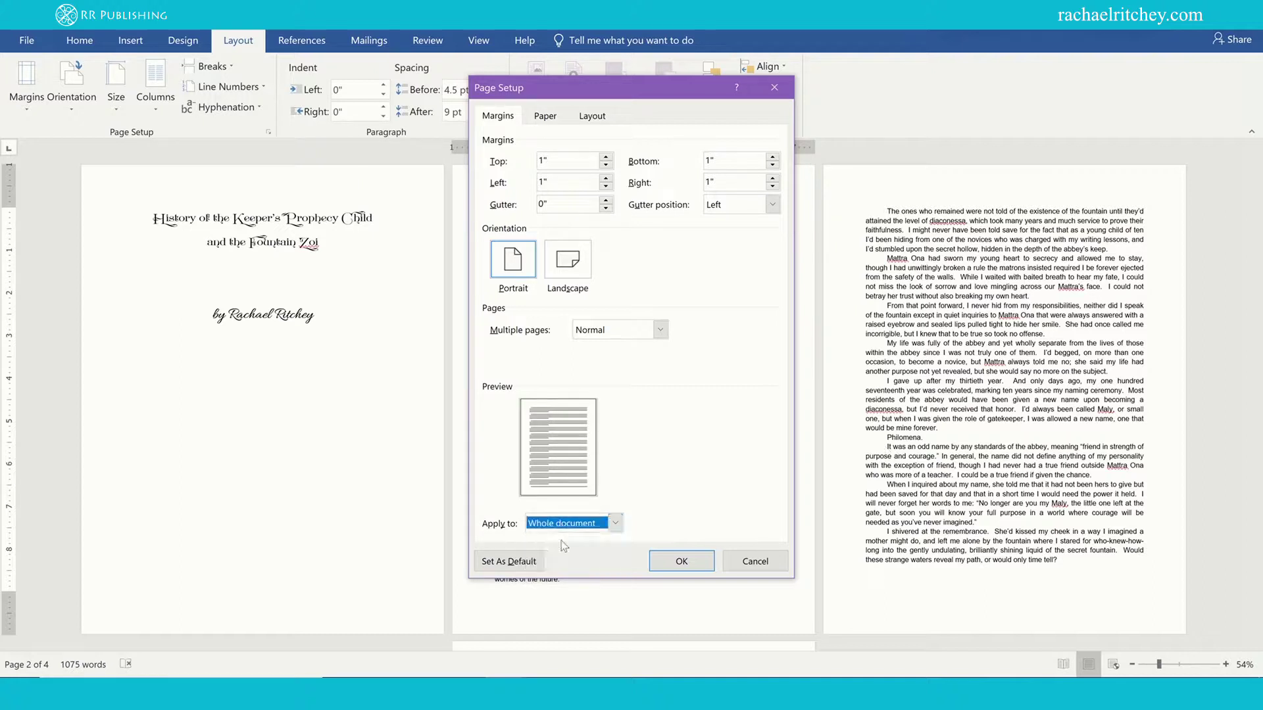
left_click(543, 118)
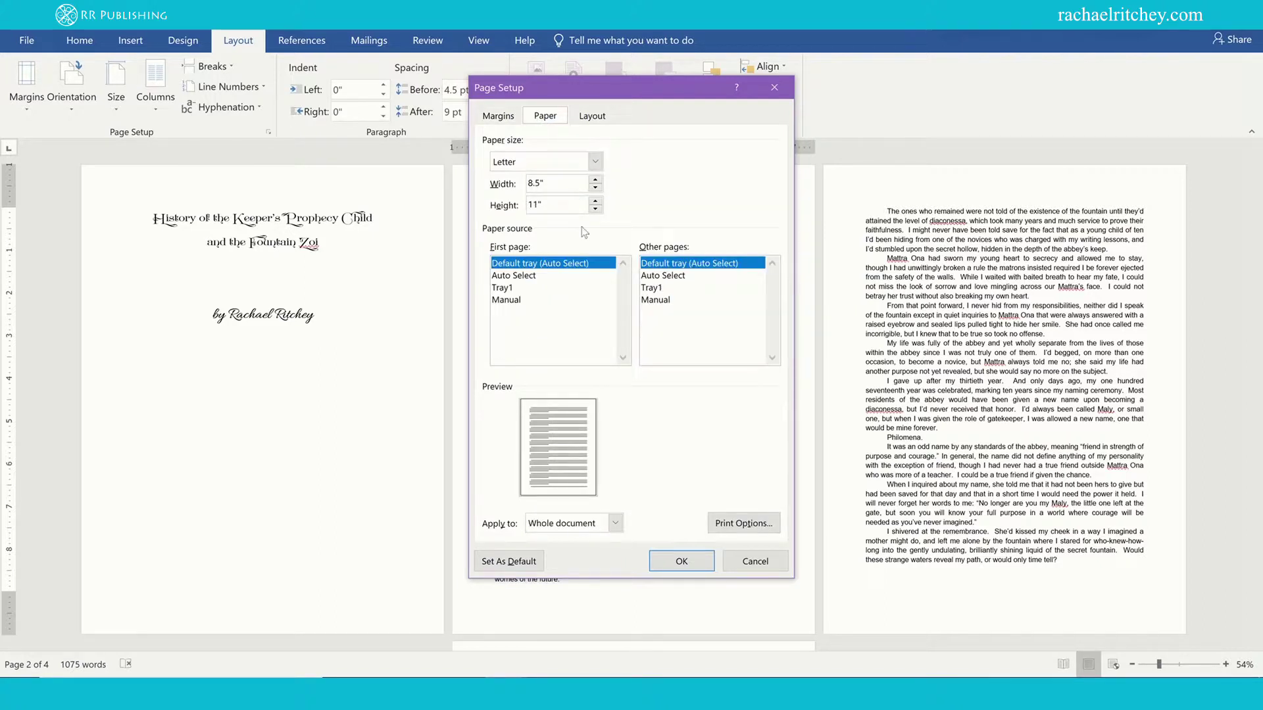
left_click(678, 564)
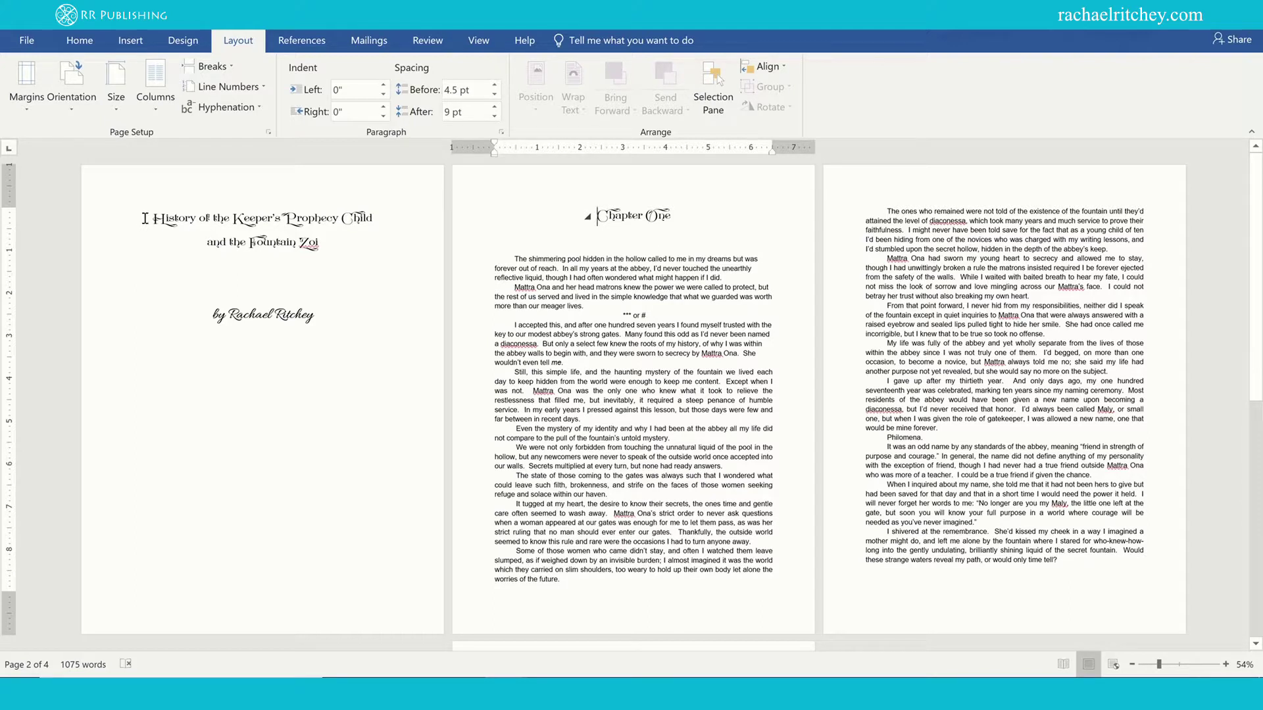
left_click_drag(145, 218, 1085, 641)
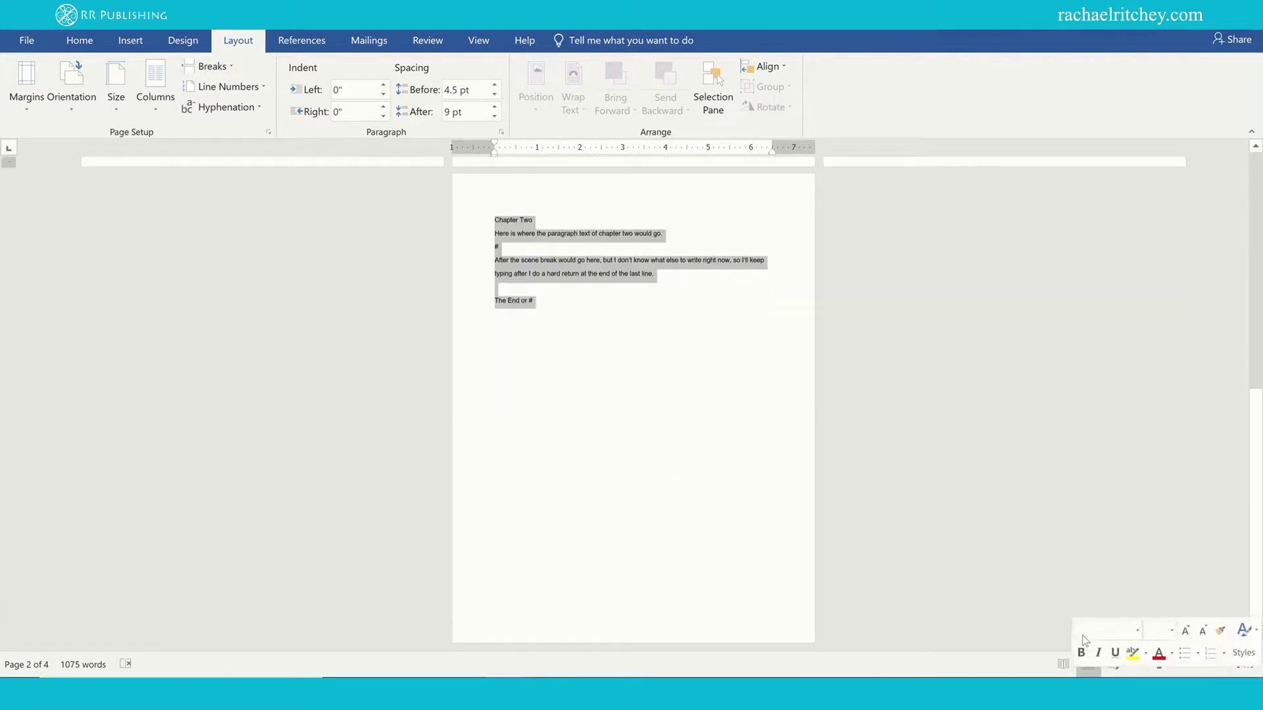
scroll(541, 302, "up", 3)
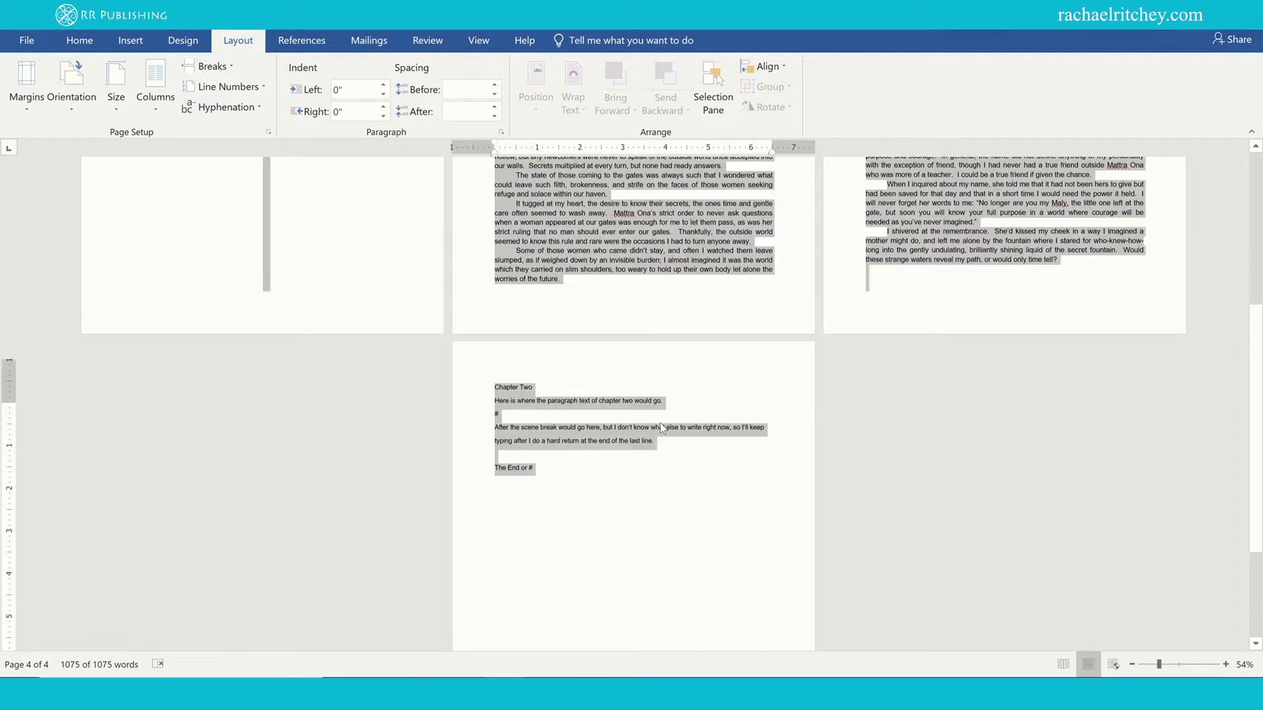
scroll(425, 393, "up", 5)
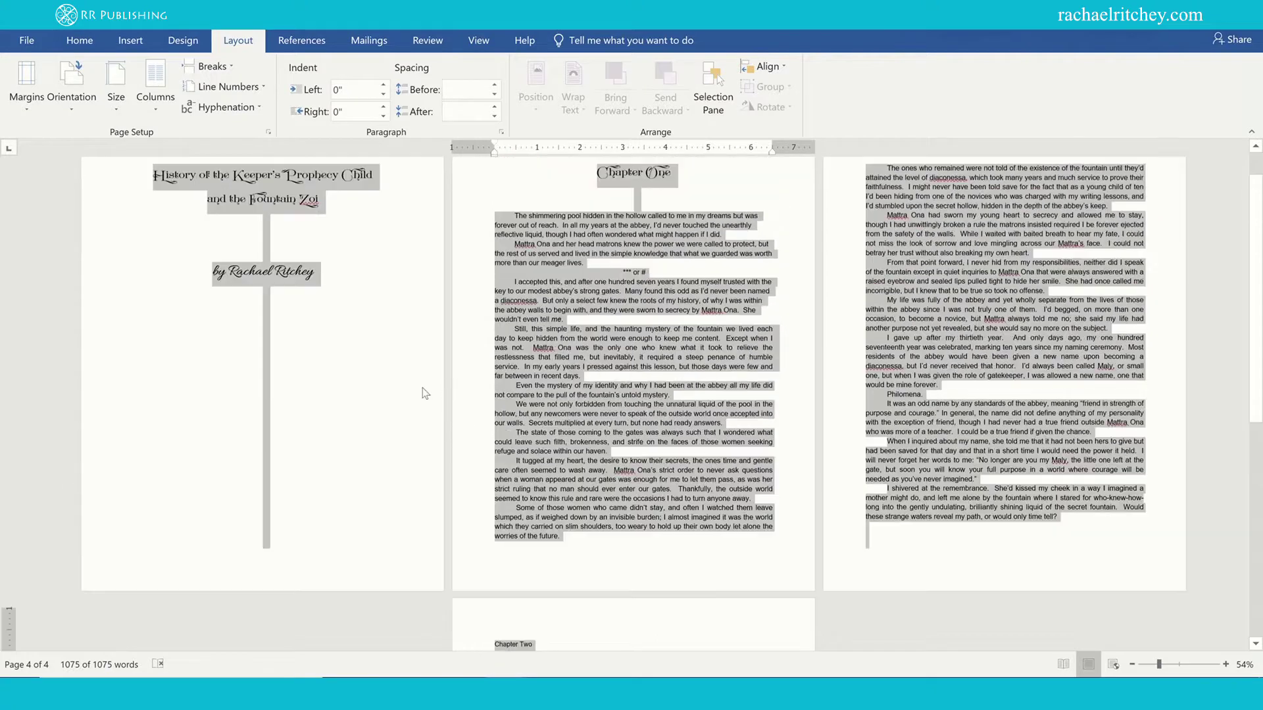
scroll(424, 392, "up", 1)
left_click(161, 223)
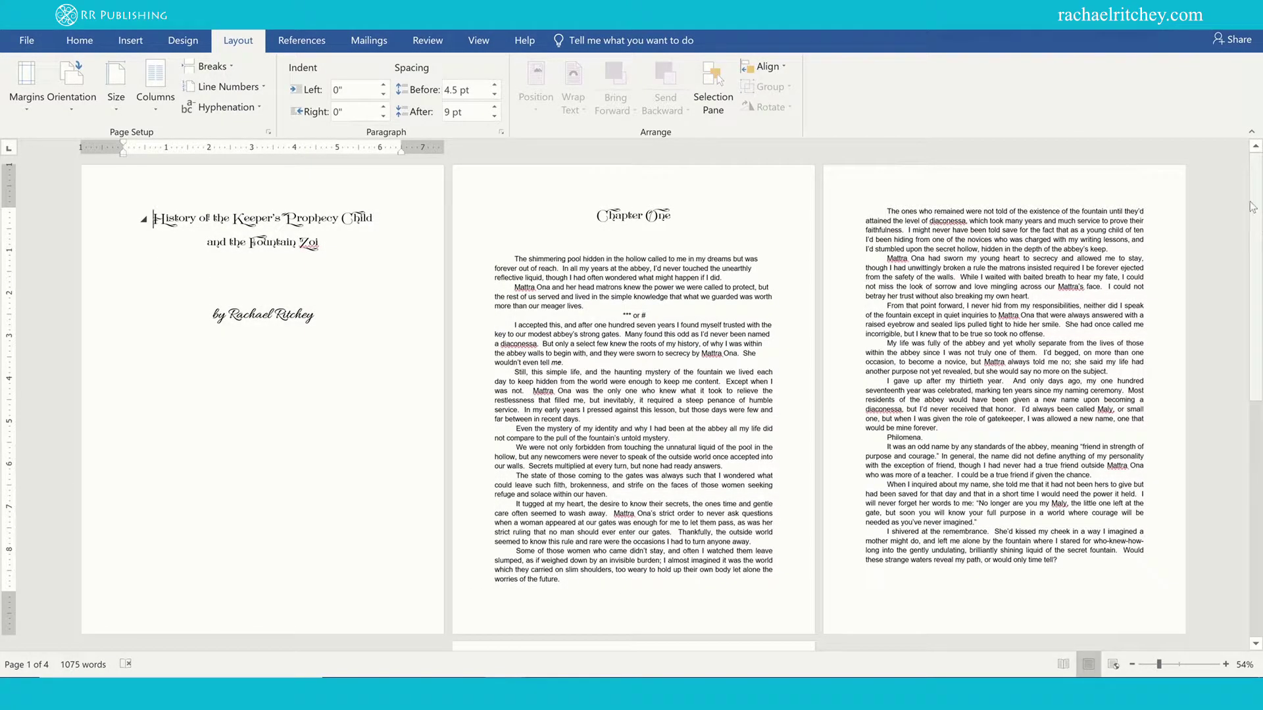
Select the entire manuscript and set all of its text to Times New Roman at 12 pt.
left_click_drag(1256, 181, 1223, 564)
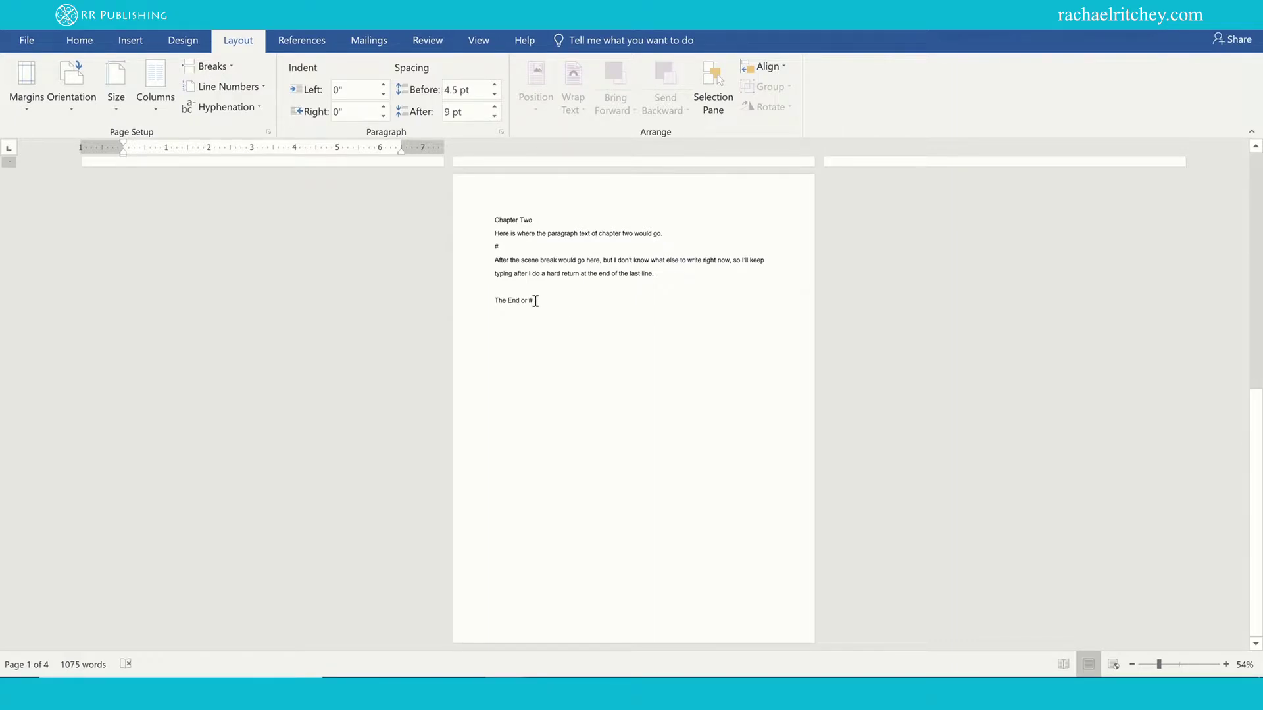
key("ctrl+a")
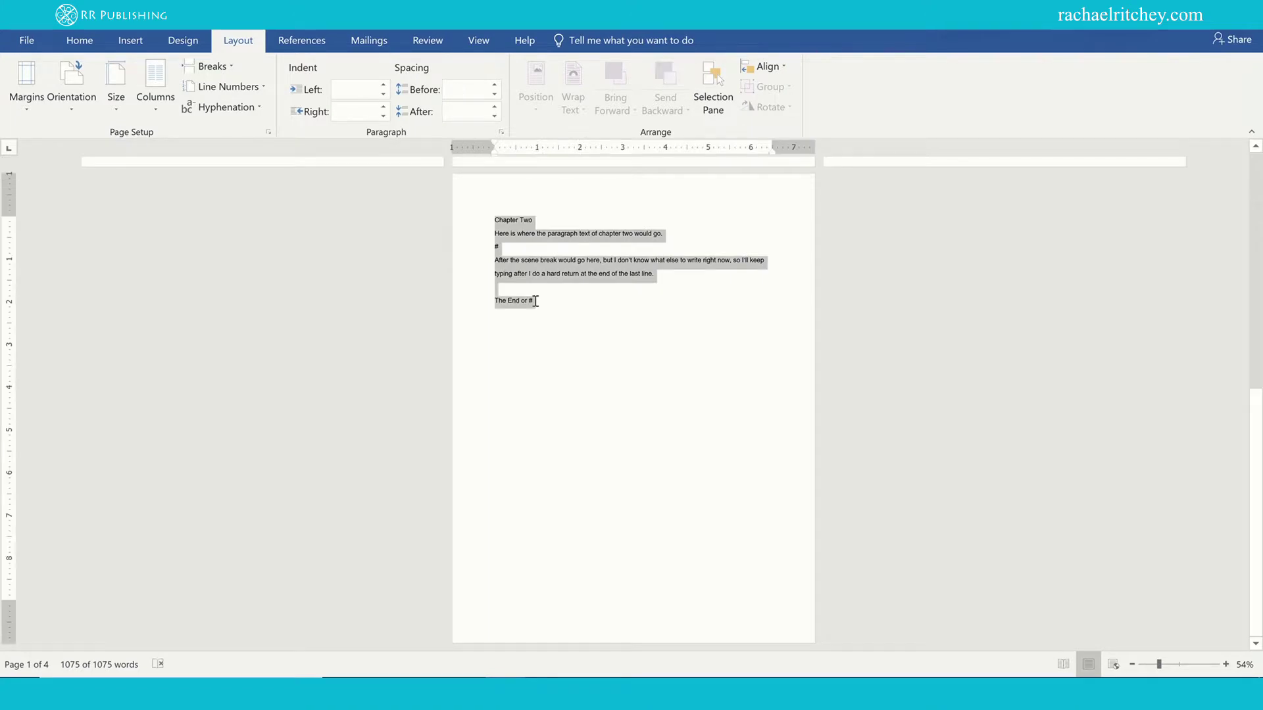
scroll(540, 293, "up", 5)
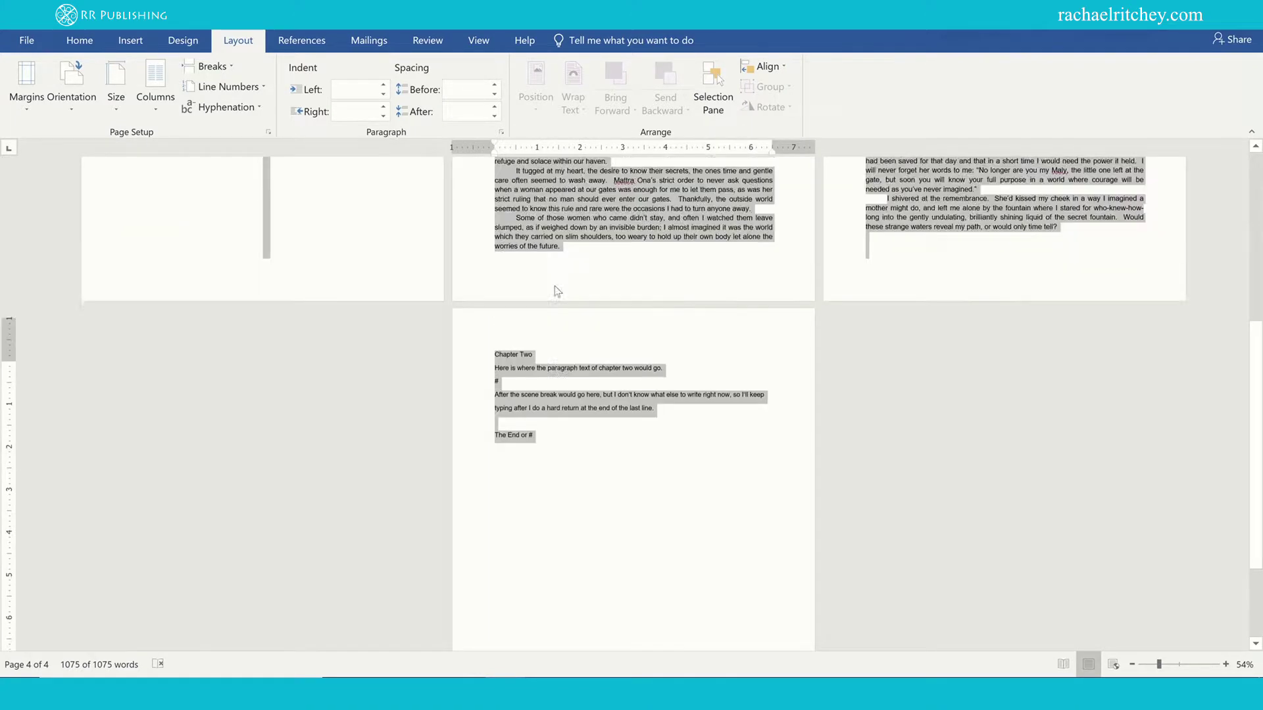
scroll(544, 284, "up", 3)
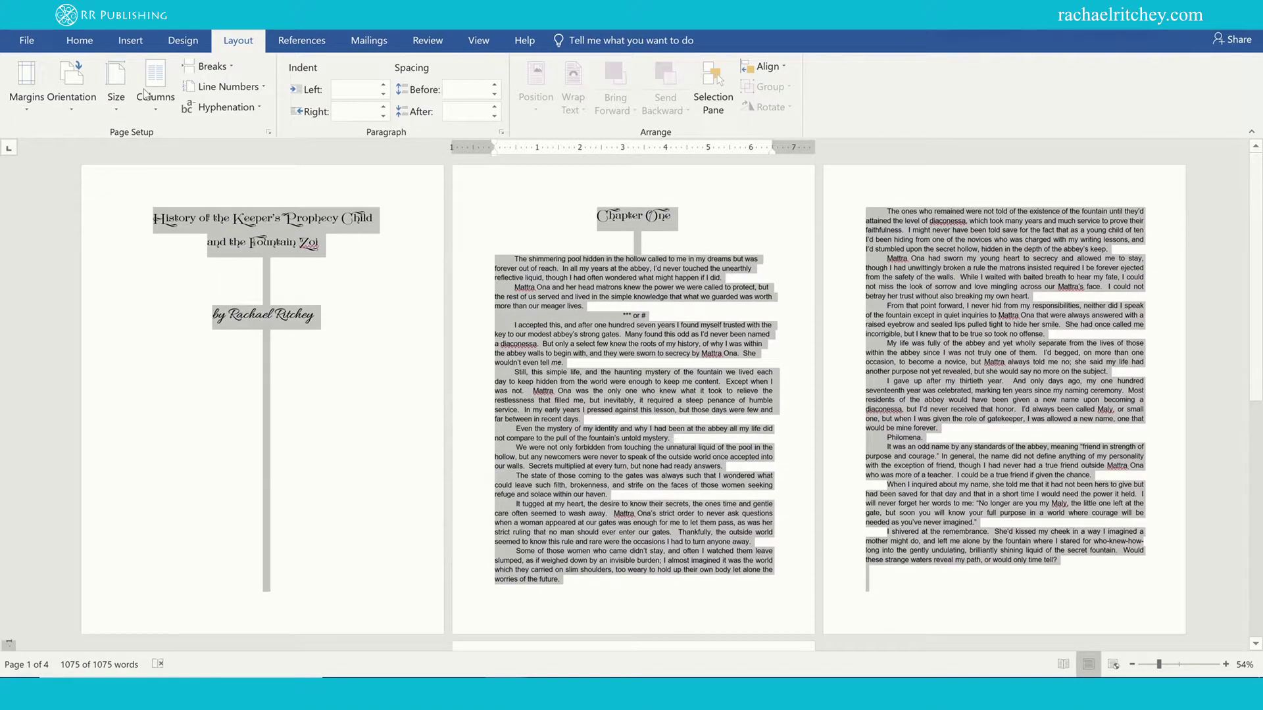
left_click(80, 40)
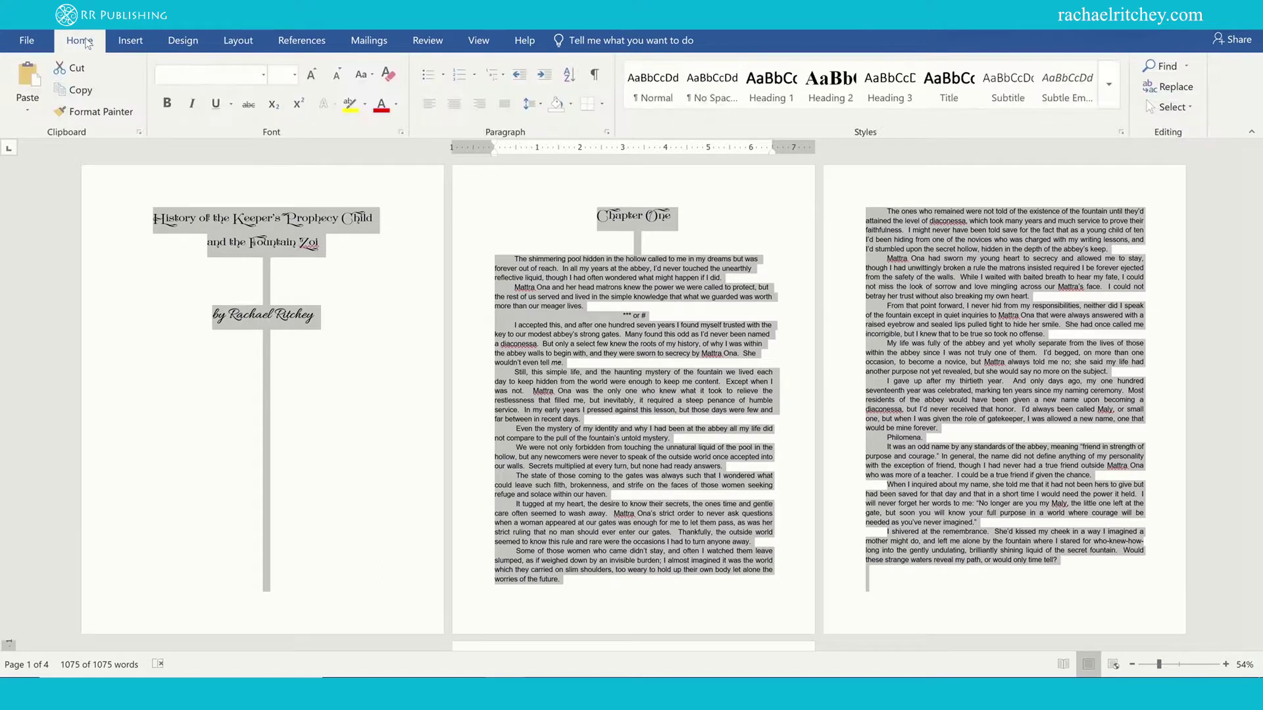
left_click(263, 75)
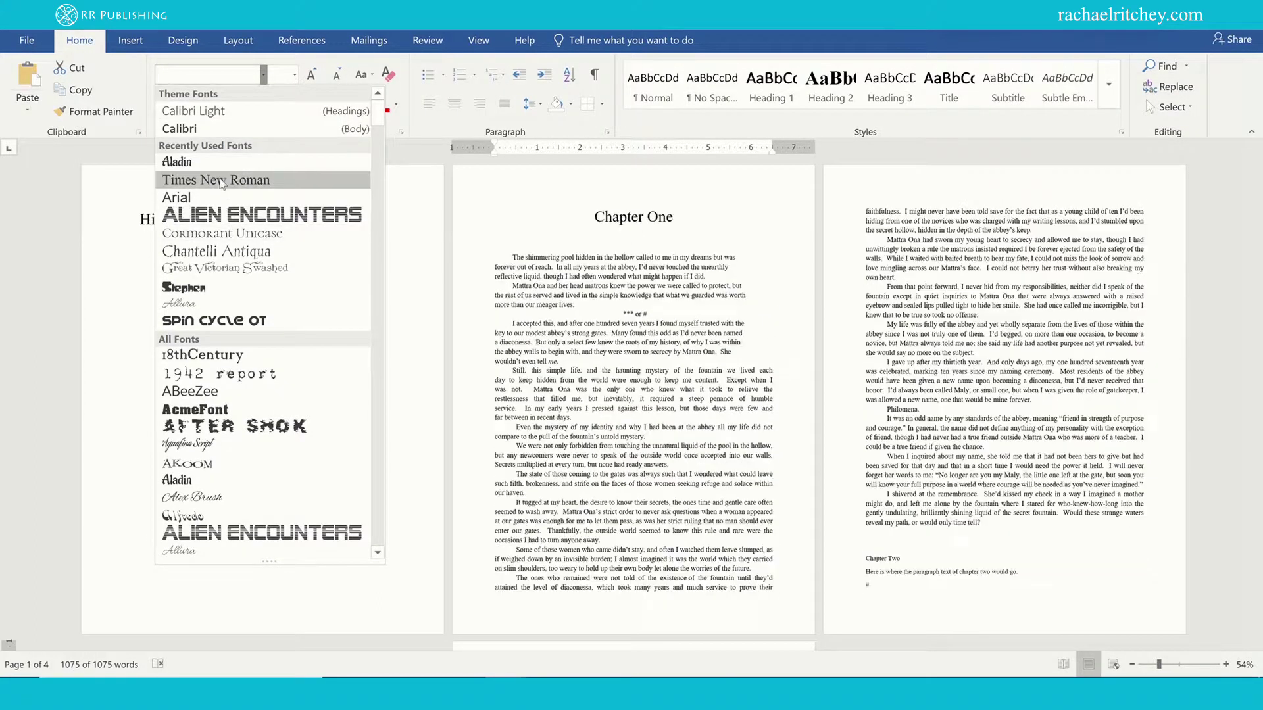
left_click(250, 176)
left_click(294, 75)
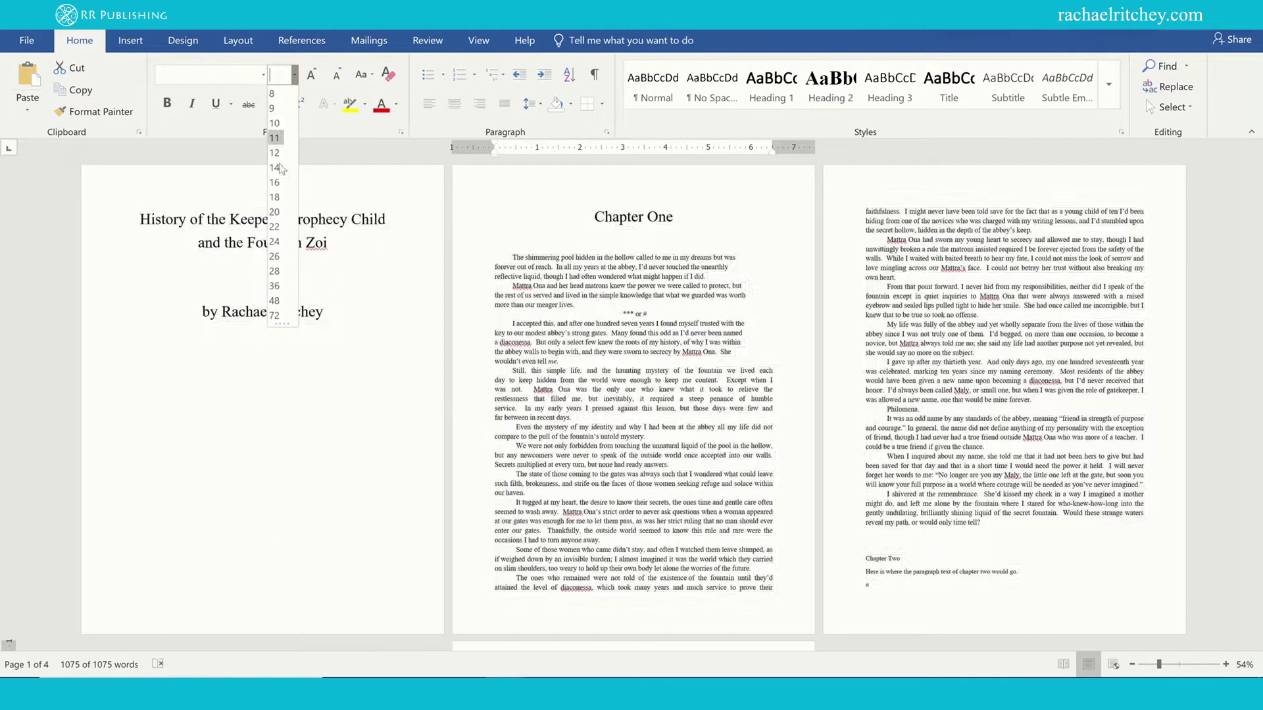
left_click(279, 154)
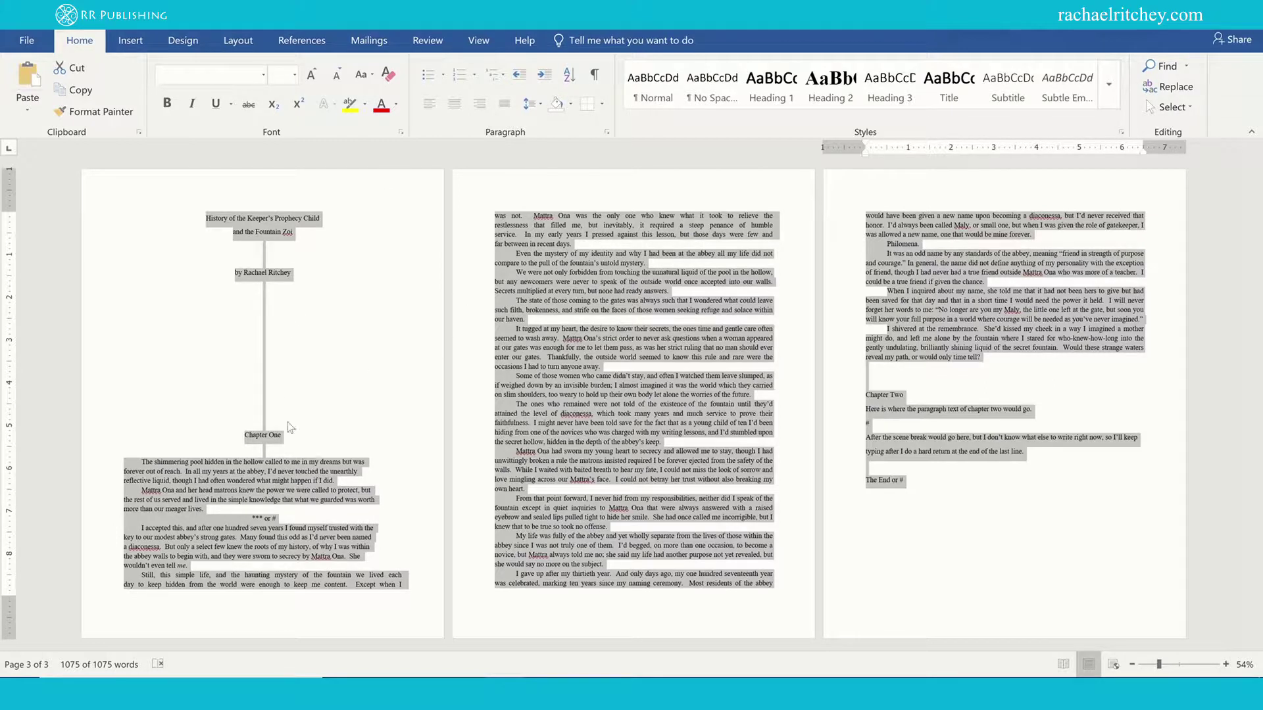
left_click(231, 428)
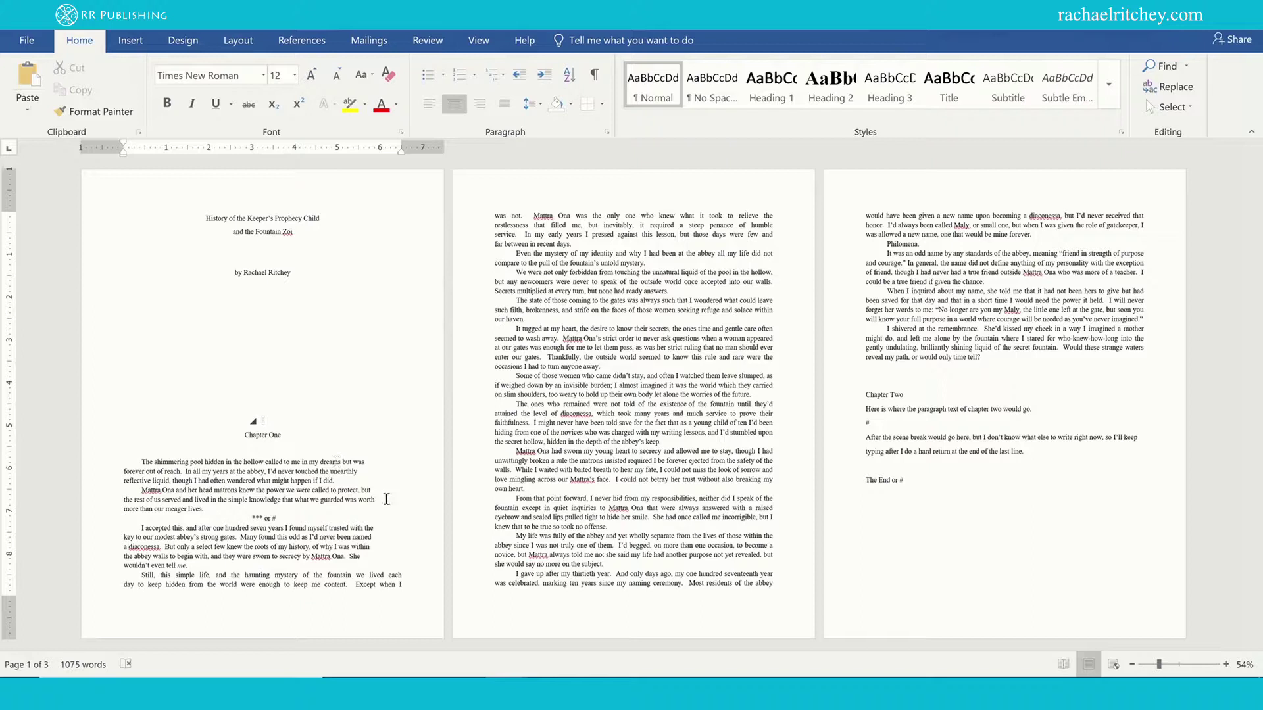
Switch back to the New Manuscript Template document to check the remaining layout requirements.
left_click(379, 459)
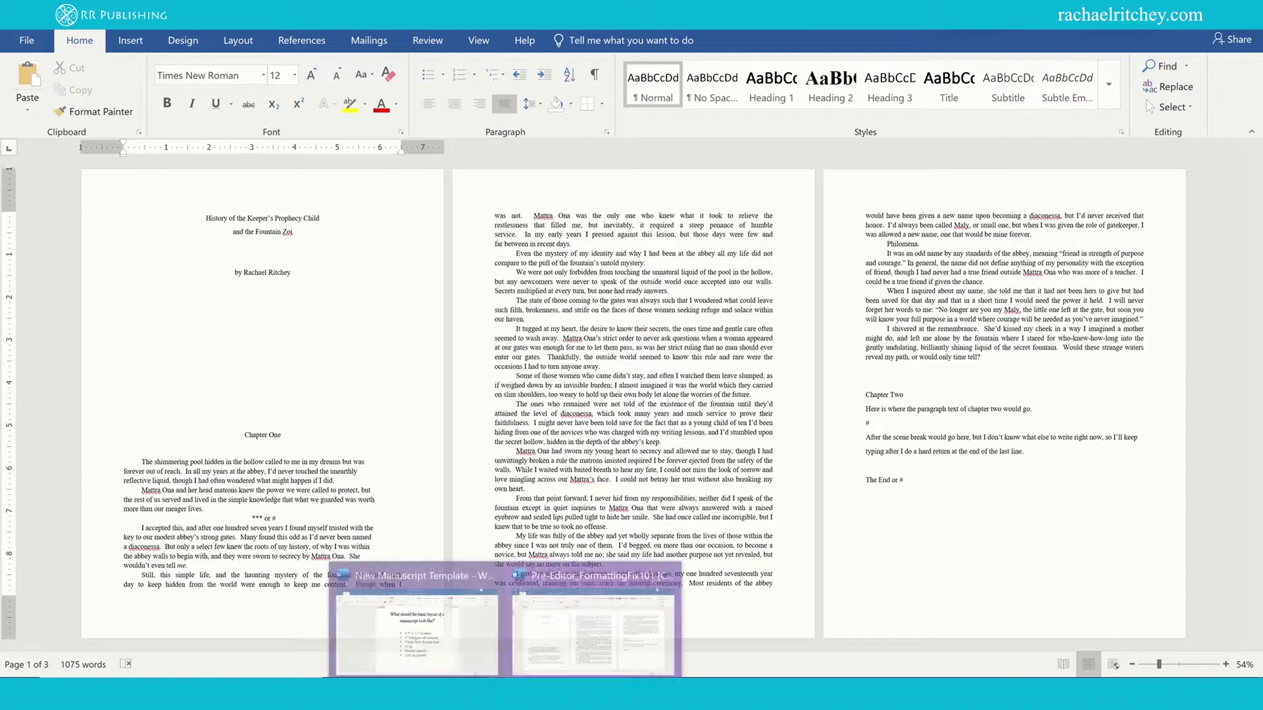
left_click(428, 569)
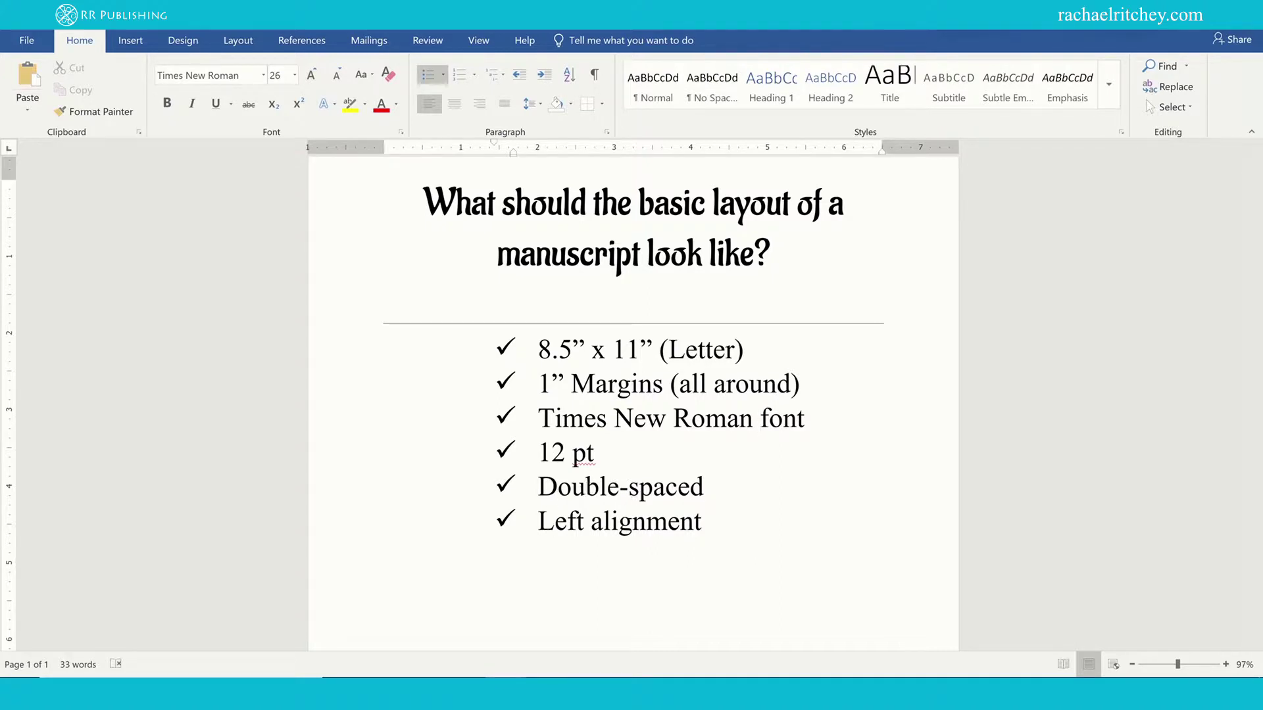
Switch to the Pre-Editor_FormattingFix101 manuscript, select all text from the title through the closing "The End or #" line, and make it double-spaced.
mouse_move(472, 612)
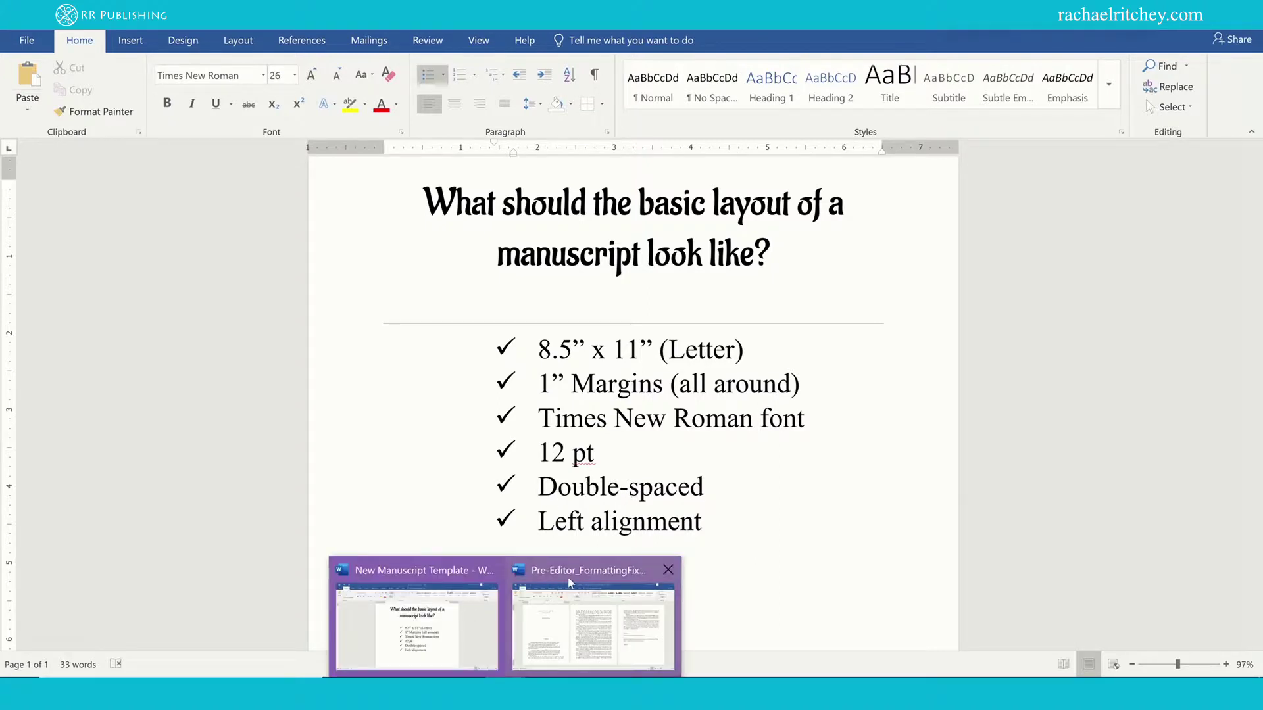
mouse_move(571, 583)
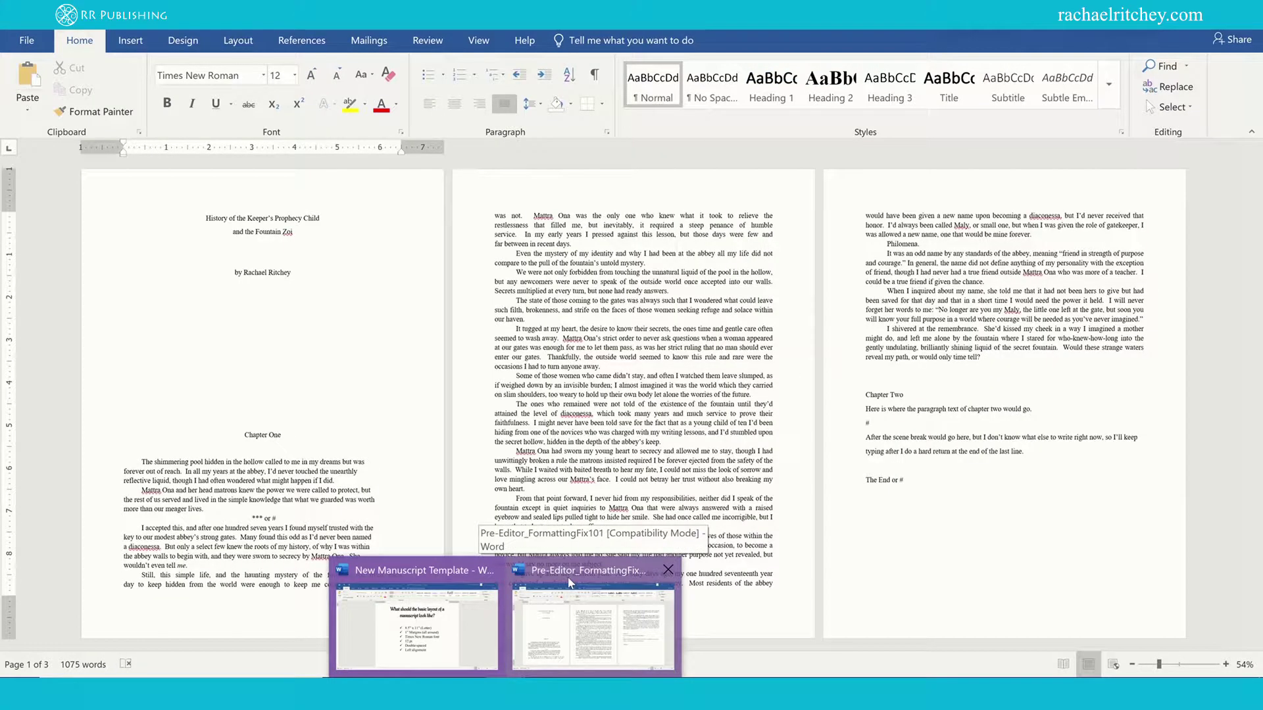
left_click(571, 584)
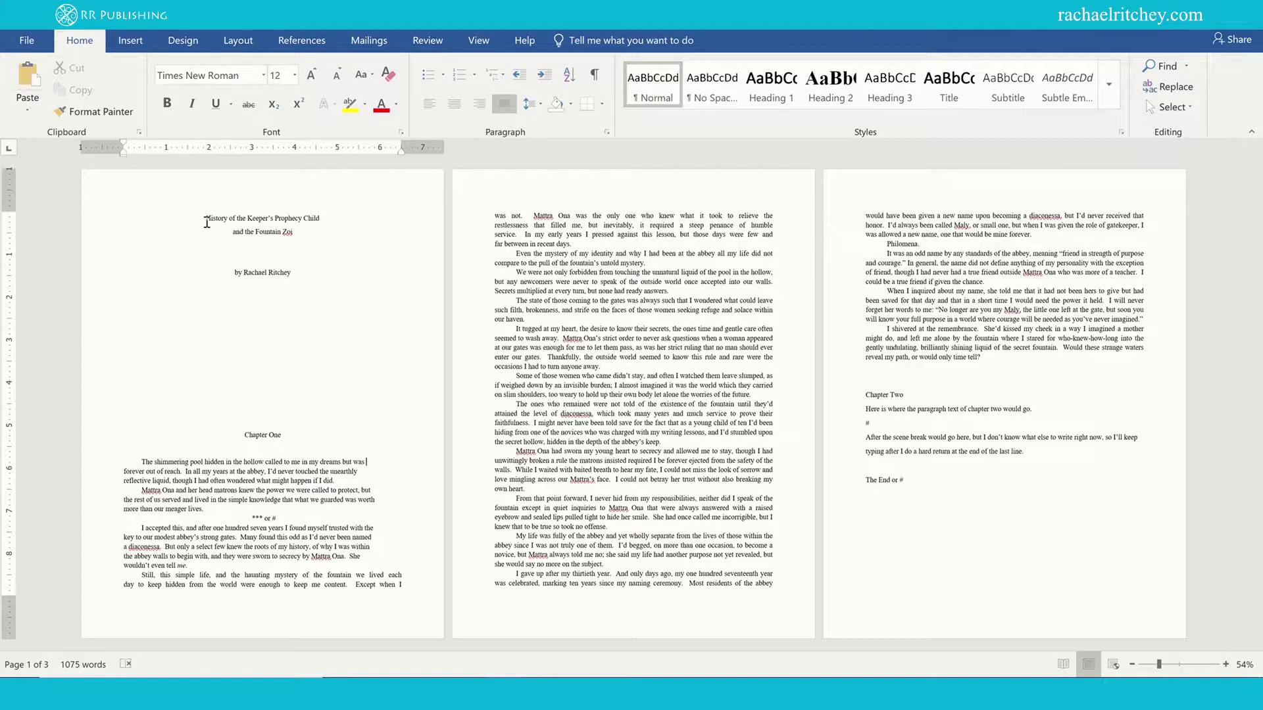
left_click_drag(197, 218, 987, 519)
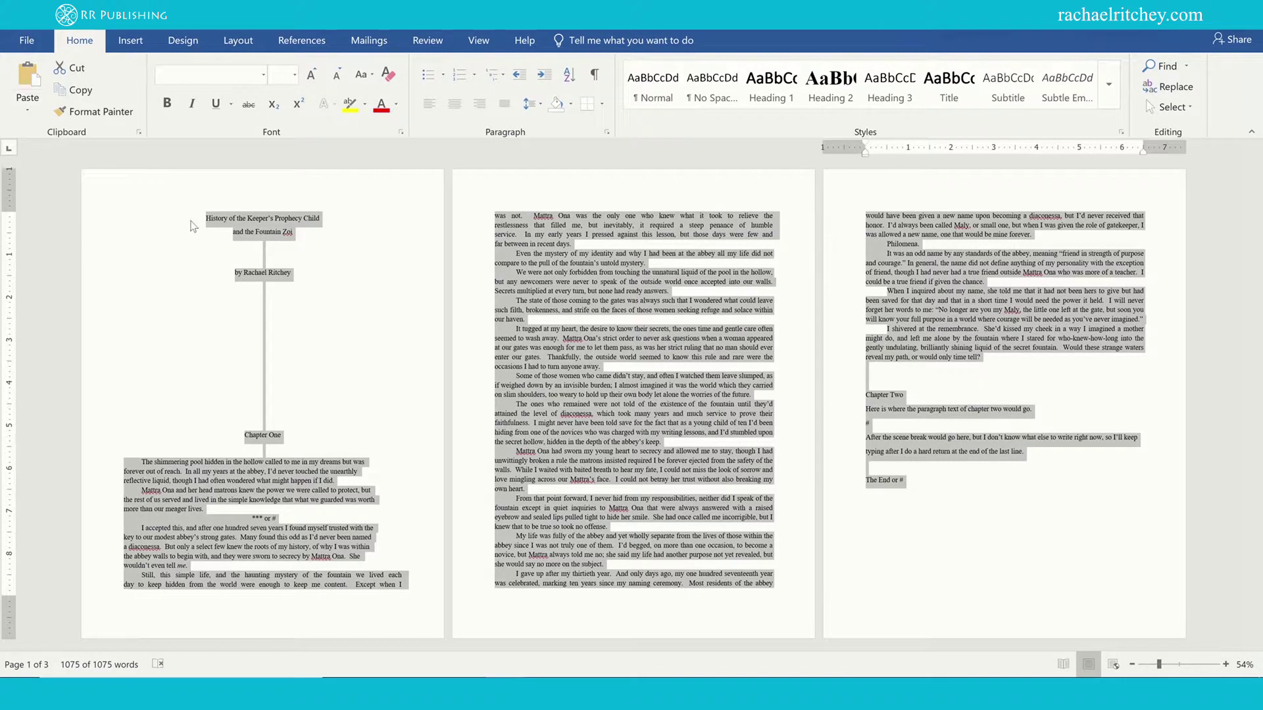
left_click(203, 219)
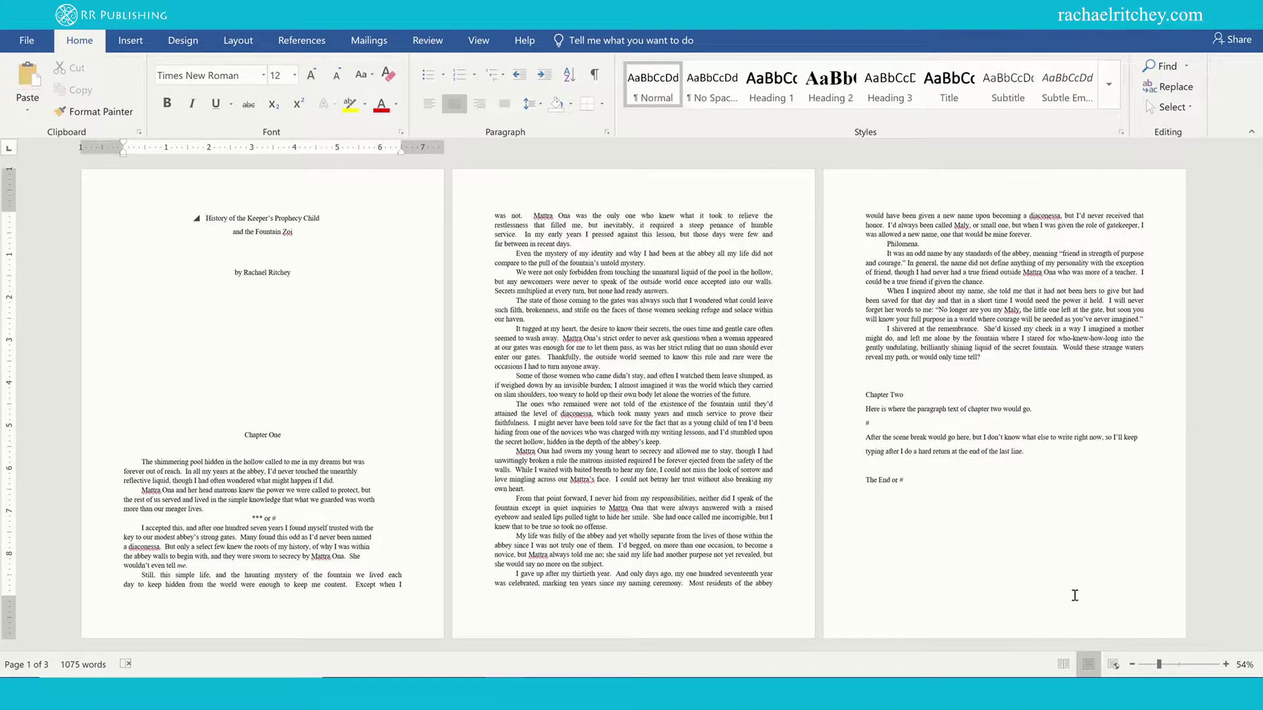
left_click(906, 481, "shift")
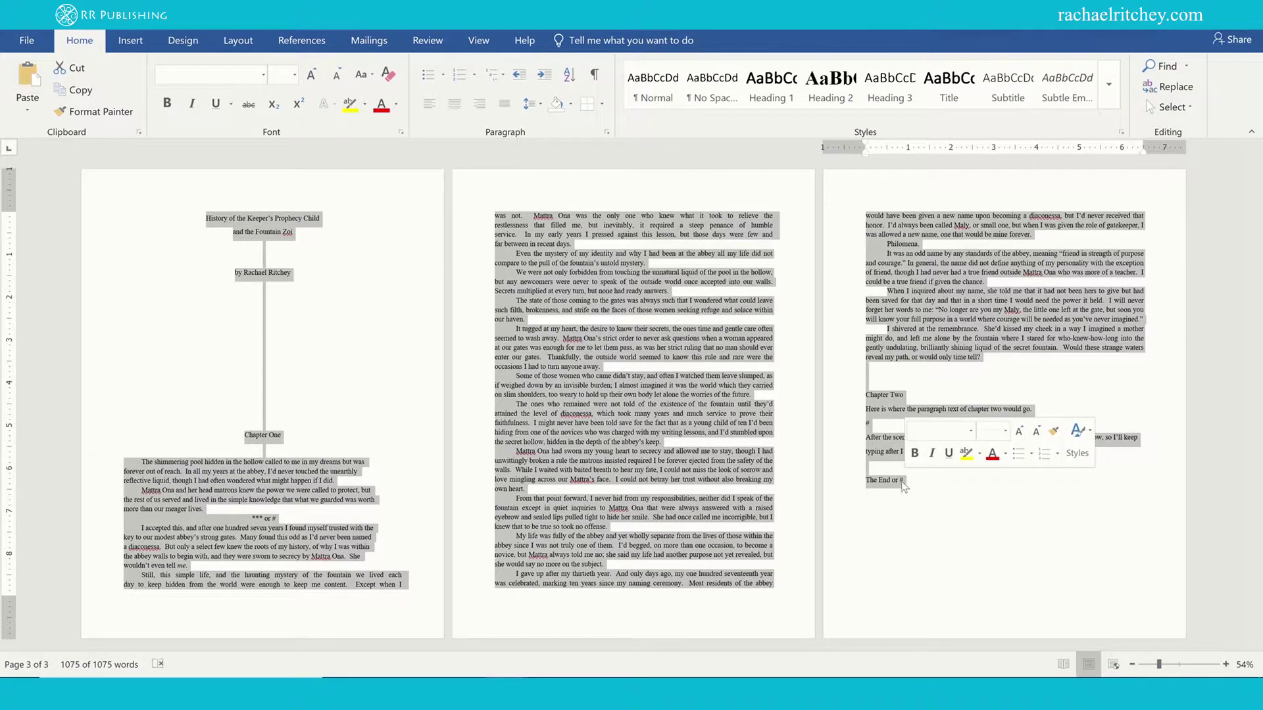
left_click(540, 105)
left_click(562, 178)
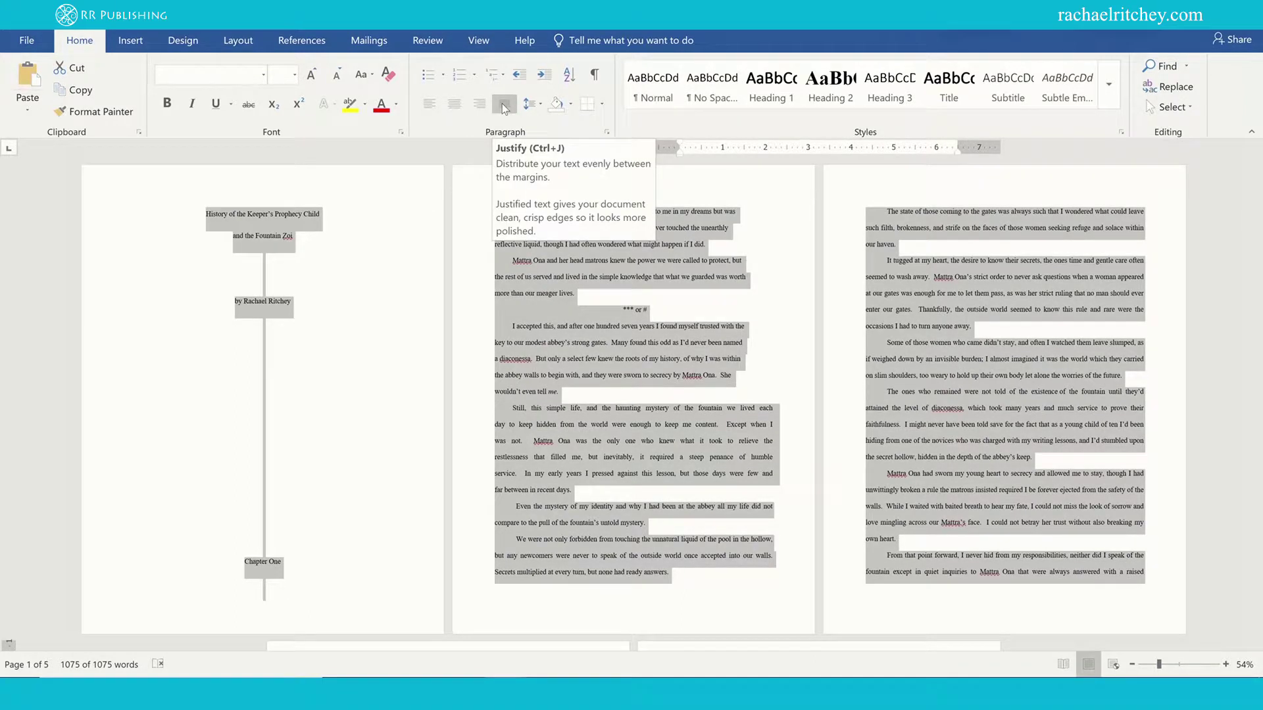
Left-align the entire selected manuscript, then deselect the text and check the alignment throughout the pages.
left_click(429, 105)
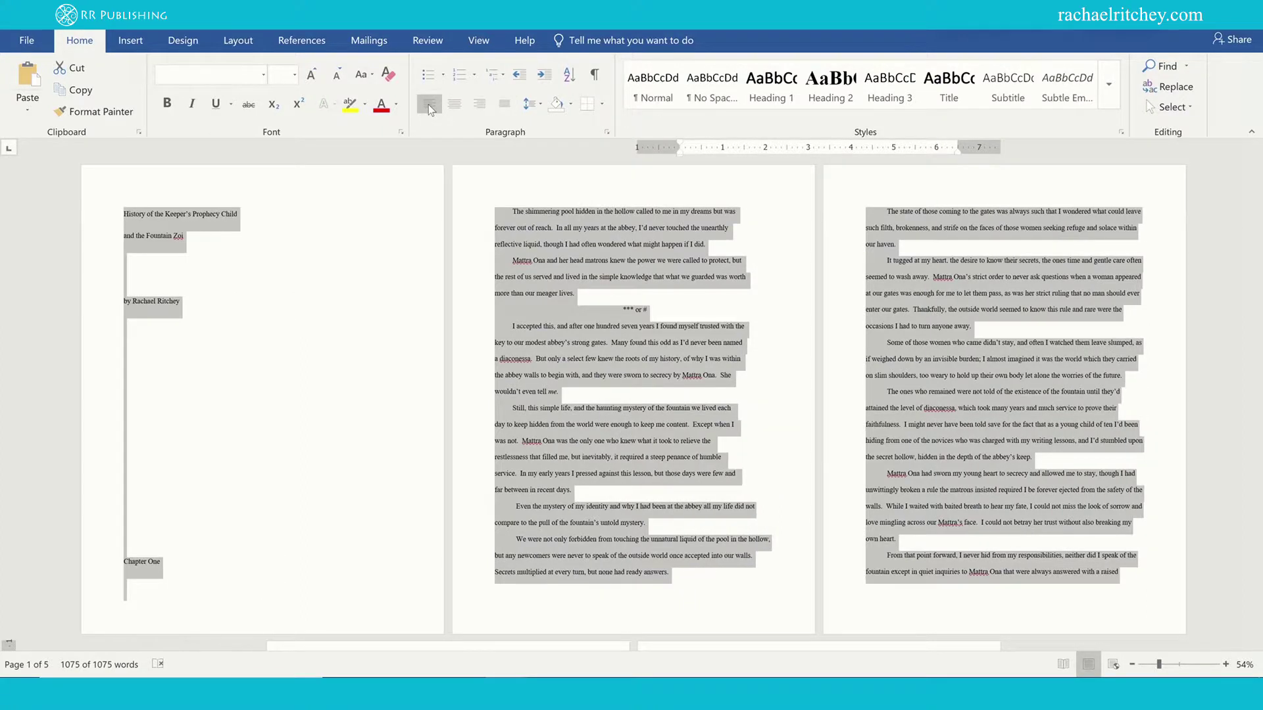
left_click(539, 277)
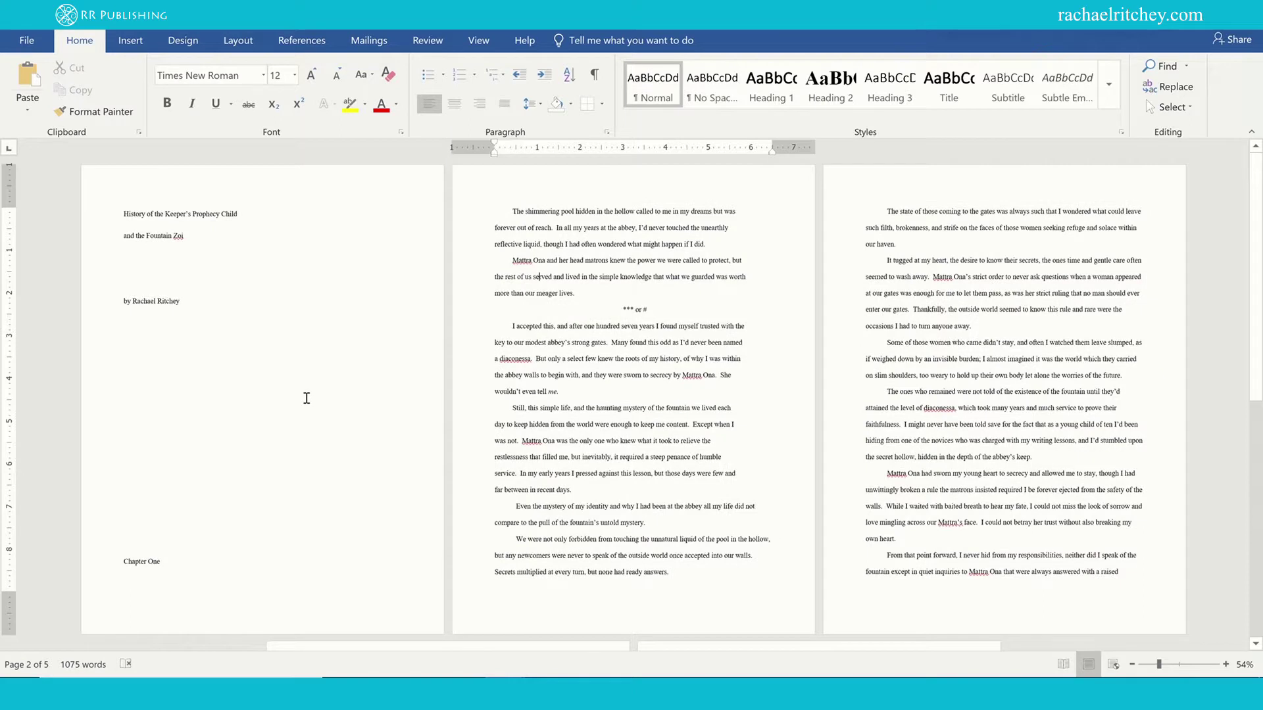
scroll(309, 429, "down", 3)
scroll(293, 375, "up", 3)
scroll(727, 333, "down", 3)
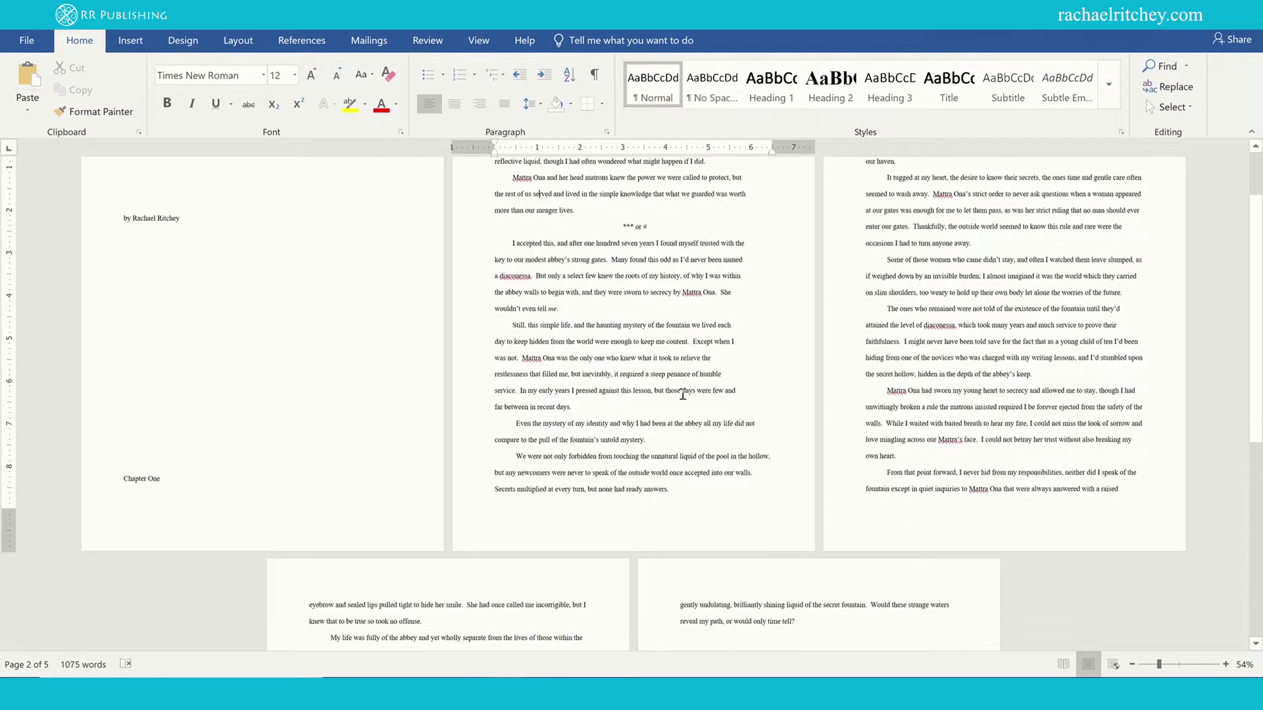
scroll(663, 433, "down", 5)
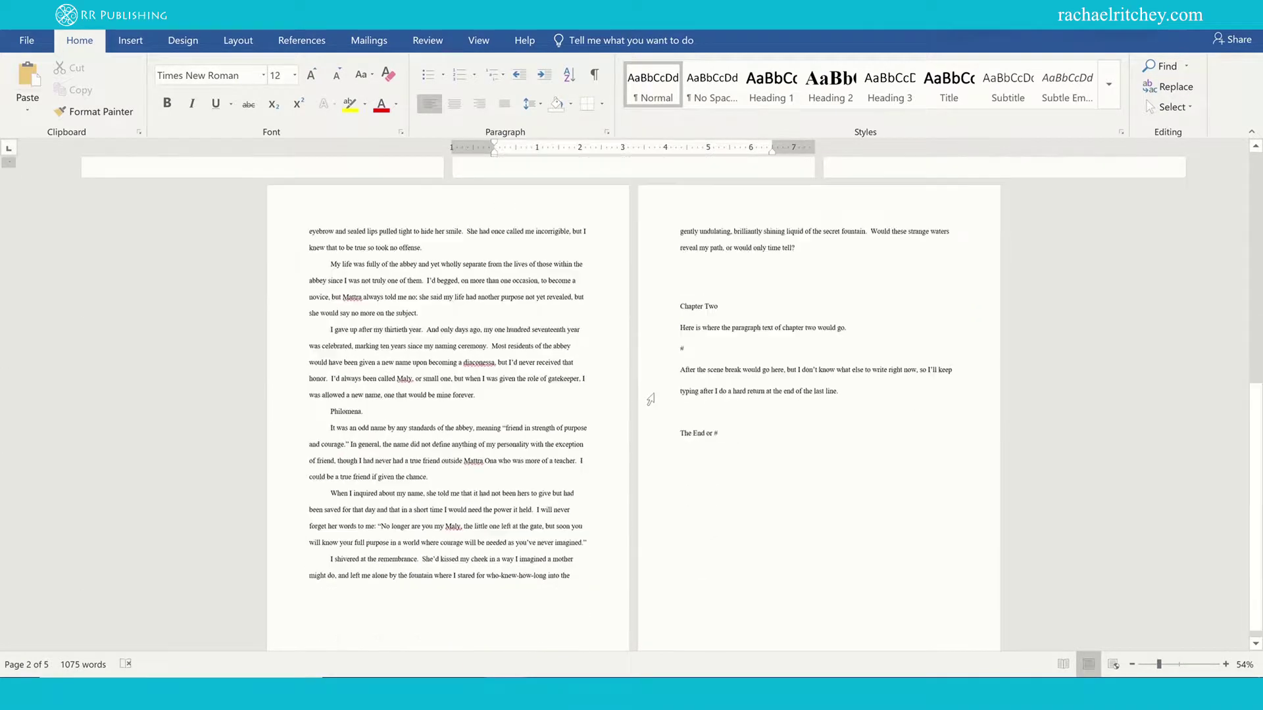
scroll(651, 398, "up", 8)
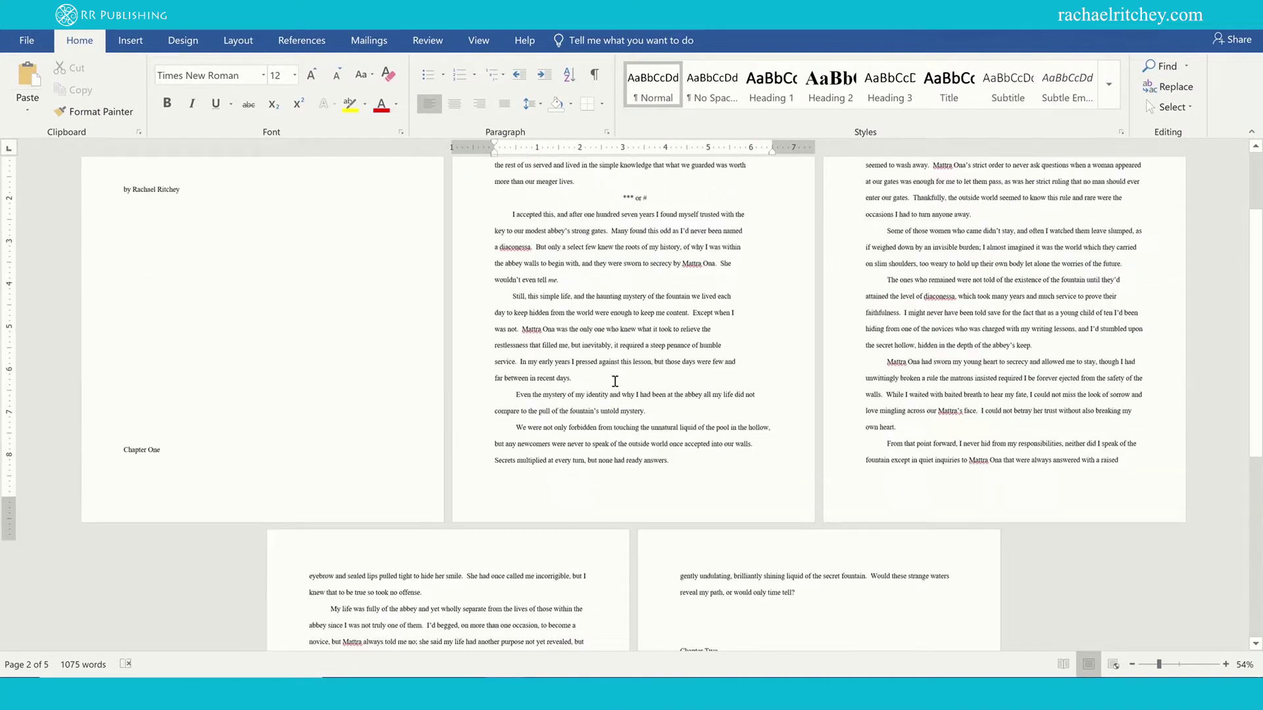